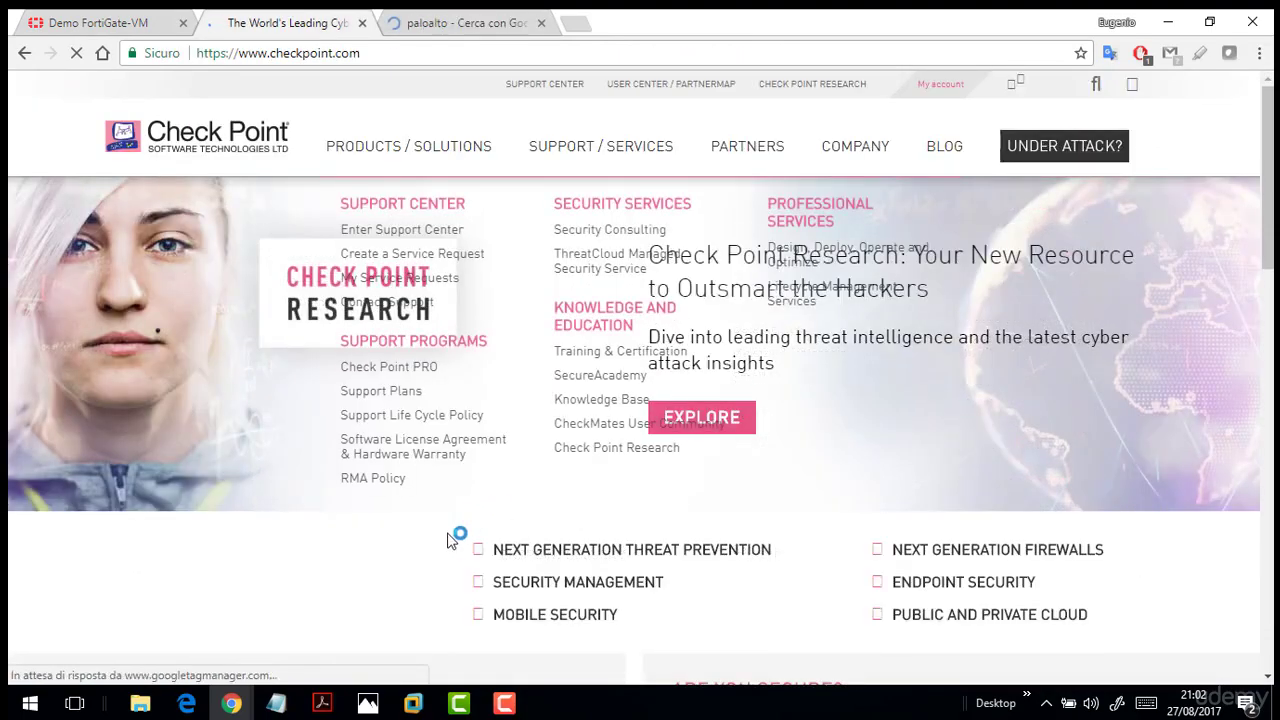
Open the Palo Alto Networks site from the 'paloalto' Google search results.
{"action": "left_click", "coordinate": [500, 20]}
{"action": "left_click", "coordinate": [224, 242]}
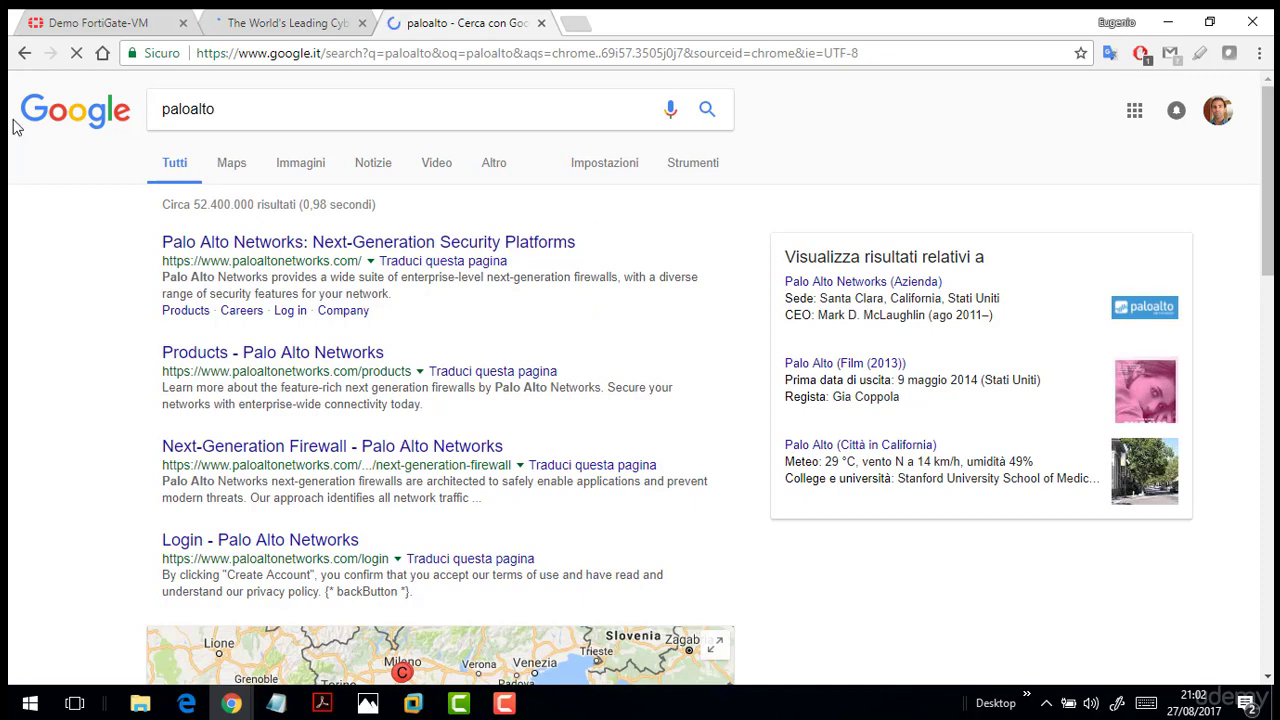
Close the Check Point and Palo Alto Networks tabs, keeping only the FortiGate-VM demo page.
{"action": "left_click", "coordinate": [310, 20]}
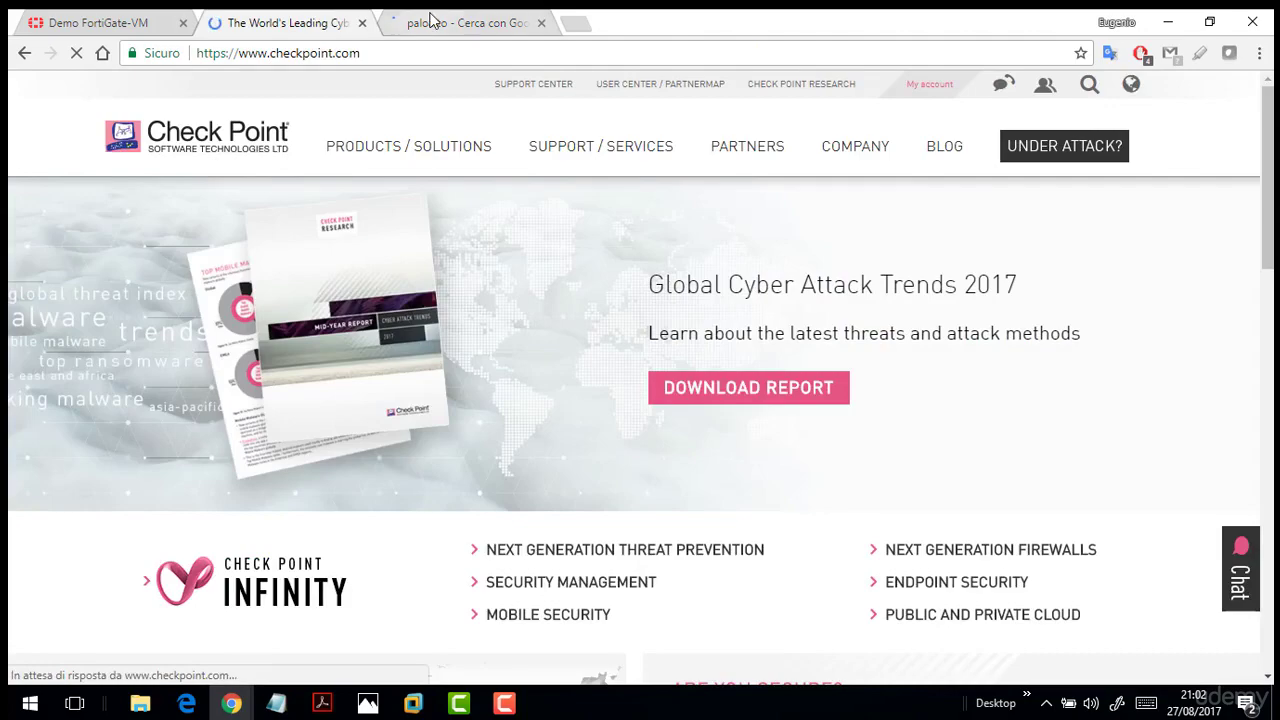
{"action": "left_click", "coordinate": [432, 20]}
{"action": "left_click", "coordinate": [285, 22]}
{"action": "left_click", "coordinate": [110, 22]}
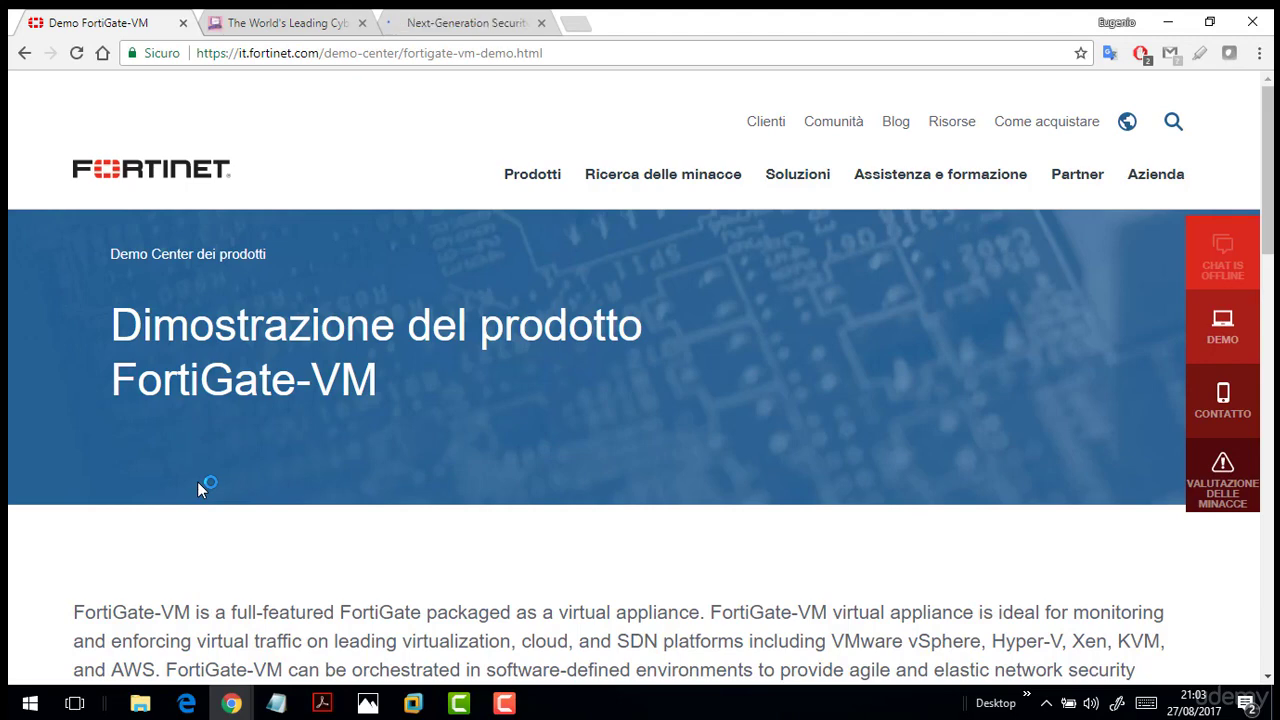
{"action": "left_click", "coordinate": [255, 22]}
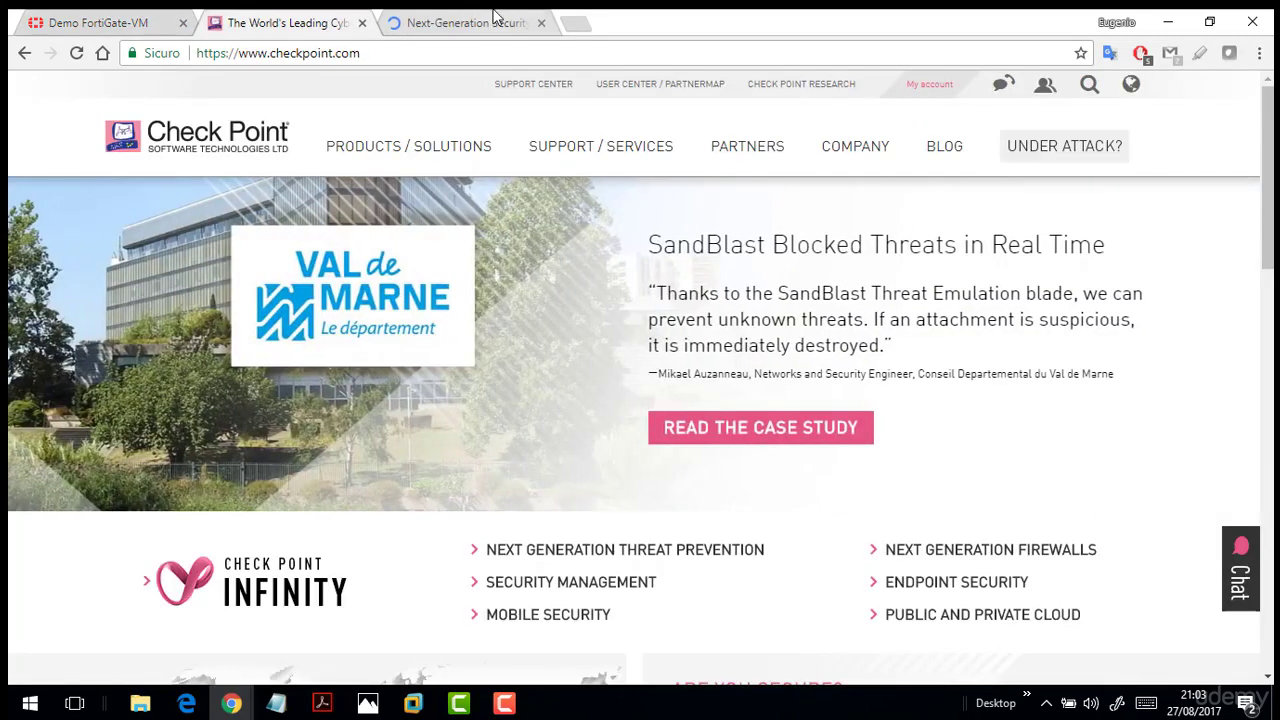
{"action": "left_click", "coordinate": [470, 22]}
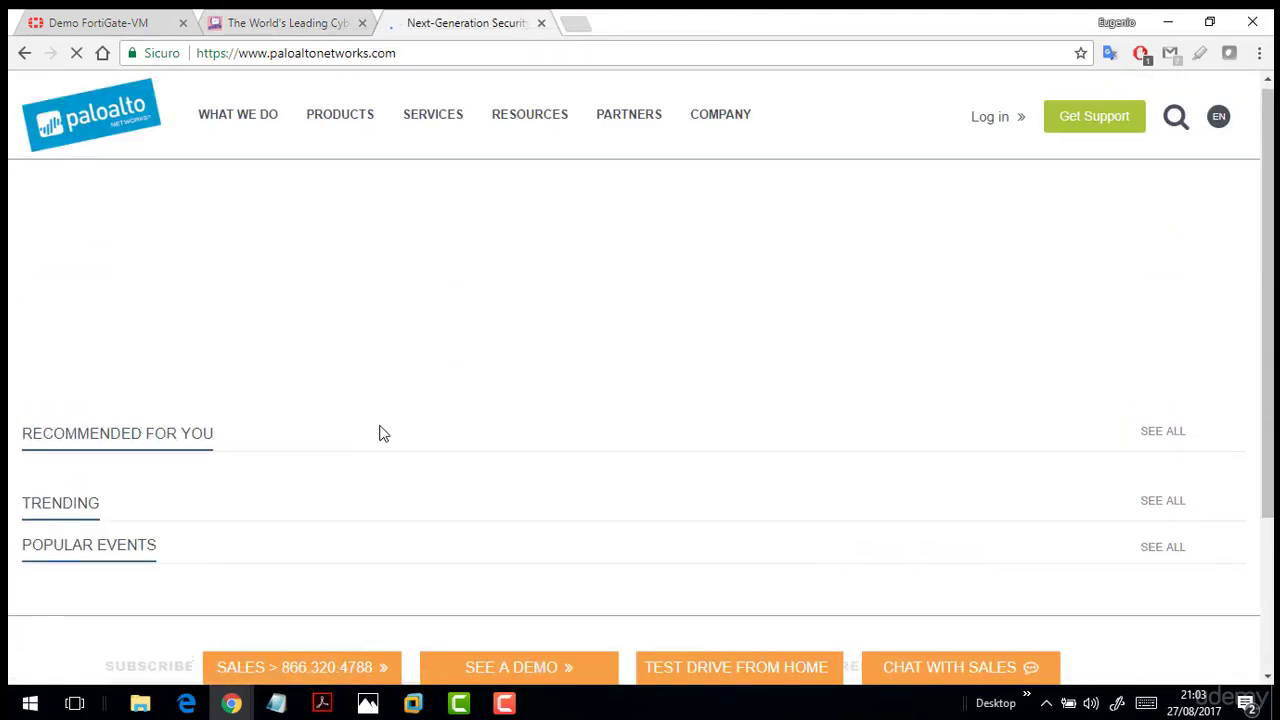
{"action": "left_click", "coordinate": [319, 18]}
{"action": "left_click", "coordinate": [368, 22]}
{"action": "left_click", "coordinate": [362, 22]}
{"action": "left_click", "coordinate": [362, 22]}
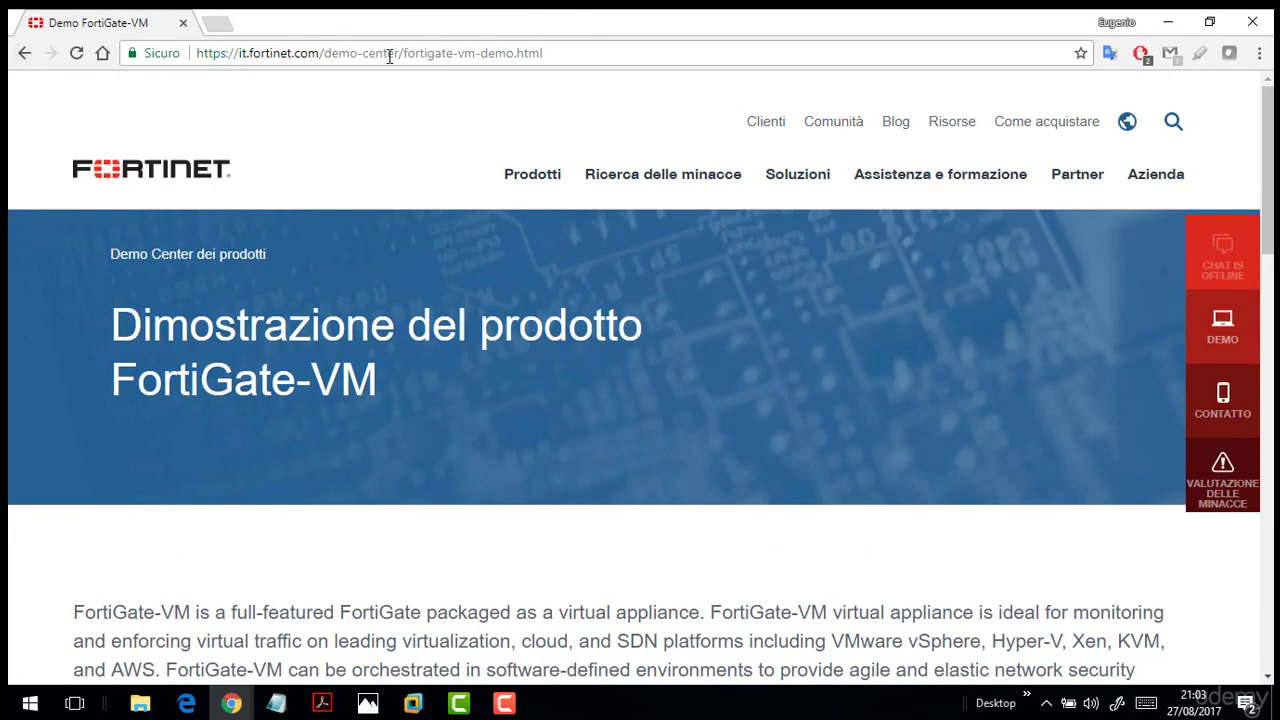
Highlight the demo page's address path and heading, scroll to its request form, and minimize Chrome.
{"action": "left_click_drag", "start_coordinate": [399, 53], "coordinate": [550, 50]}
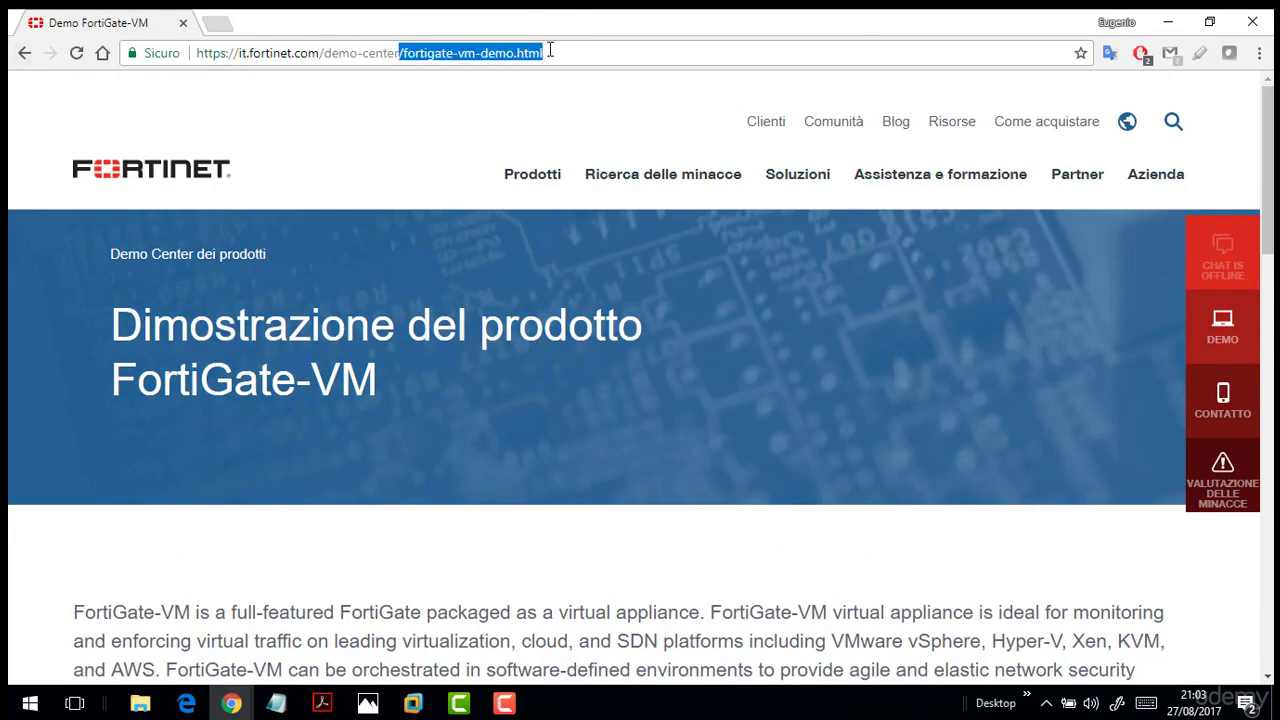
{"action": "left_click_drag", "start_coordinate": [113, 327], "coordinate": [391, 403]}
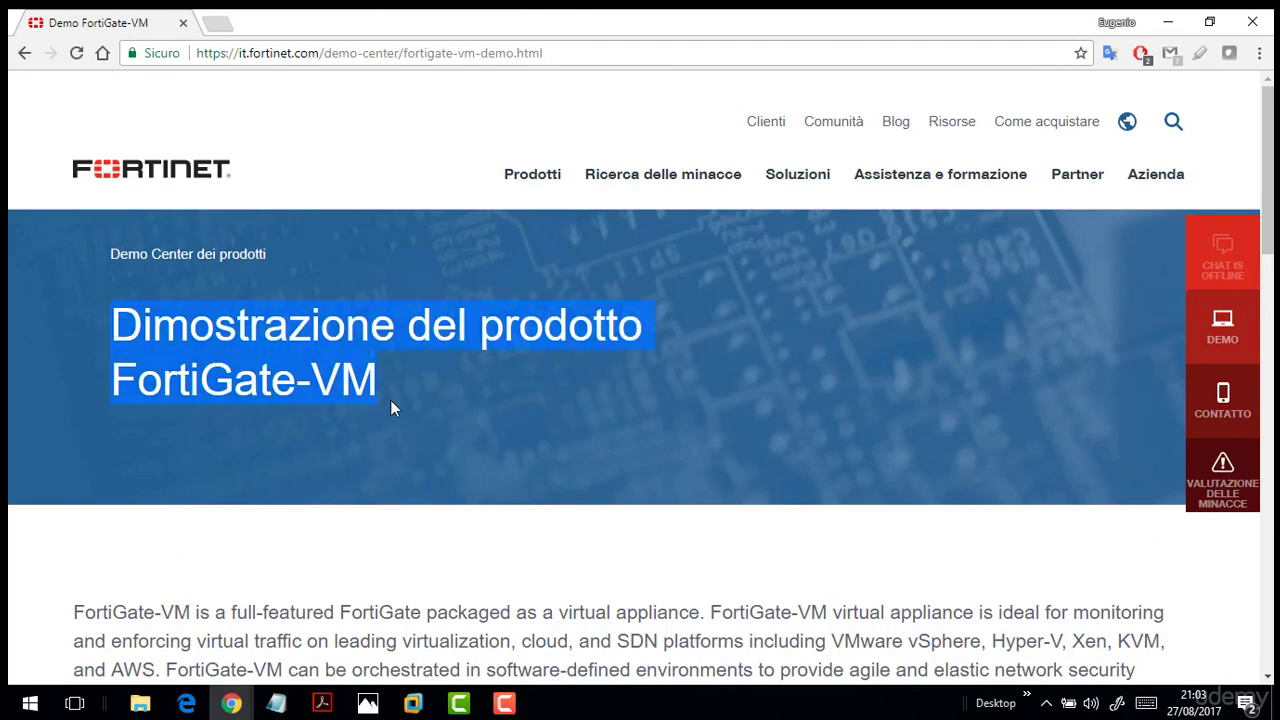
{"action": "scroll", "coordinate": [383, 391], "scroll_direction": "down", "scroll_amount": 5}
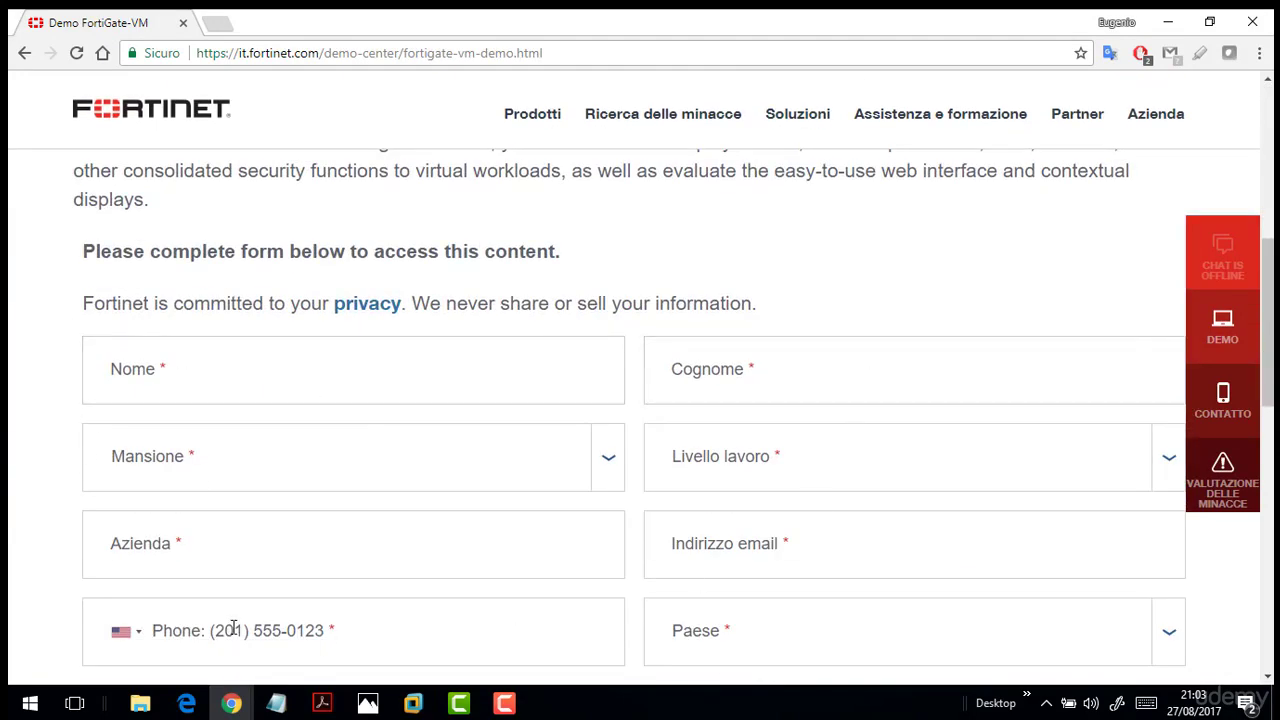
{"action": "scroll", "coordinate": [394, 543], "scroll_direction": "down", "scroll_amount": 2}
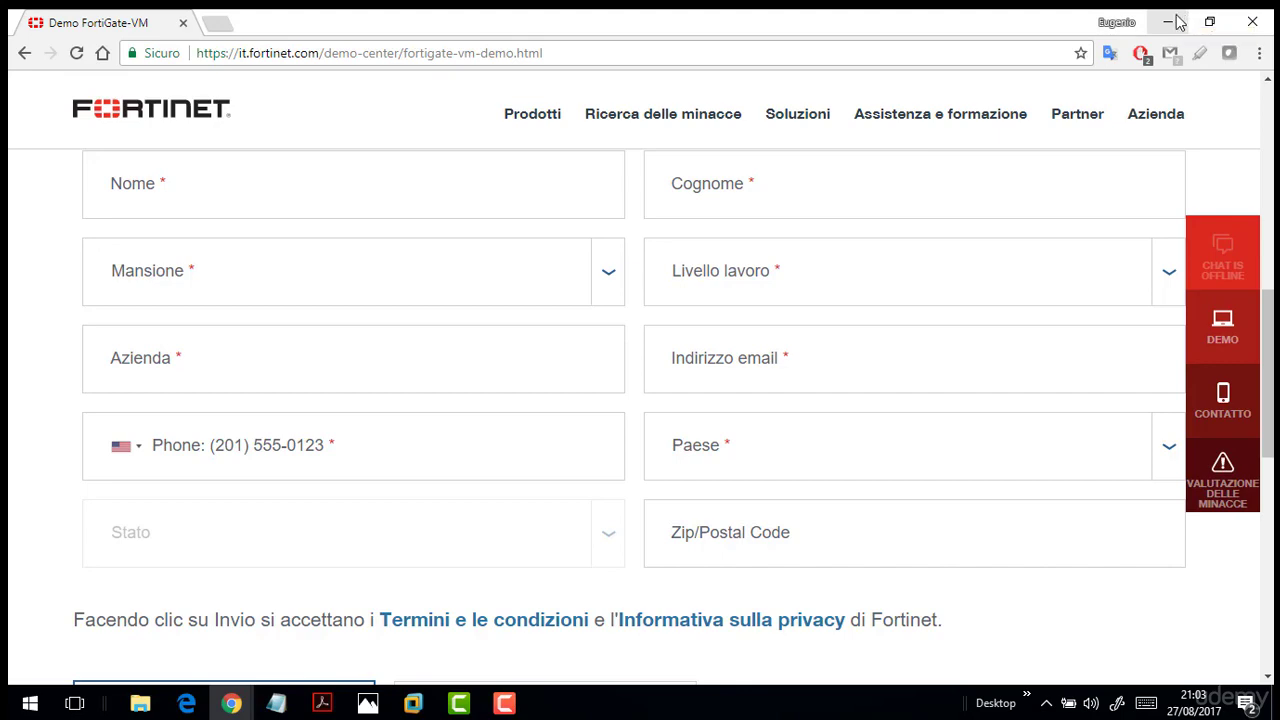
{"action": "left_click", "coordinate": [1168, 22]}
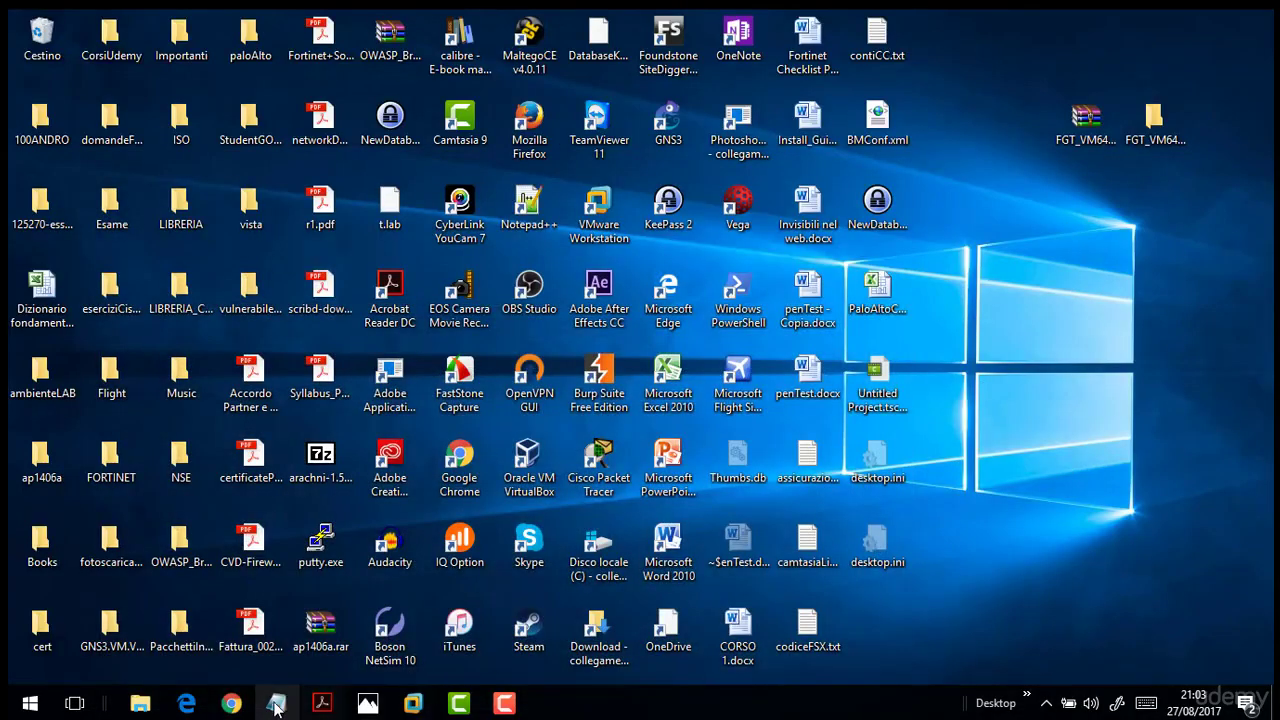
Select the five FortiGate .ovf and .vmdk files in File Explorer, then switch to VMware Workstation.
{"action": "left_click", "coordinate": [140, 704]}
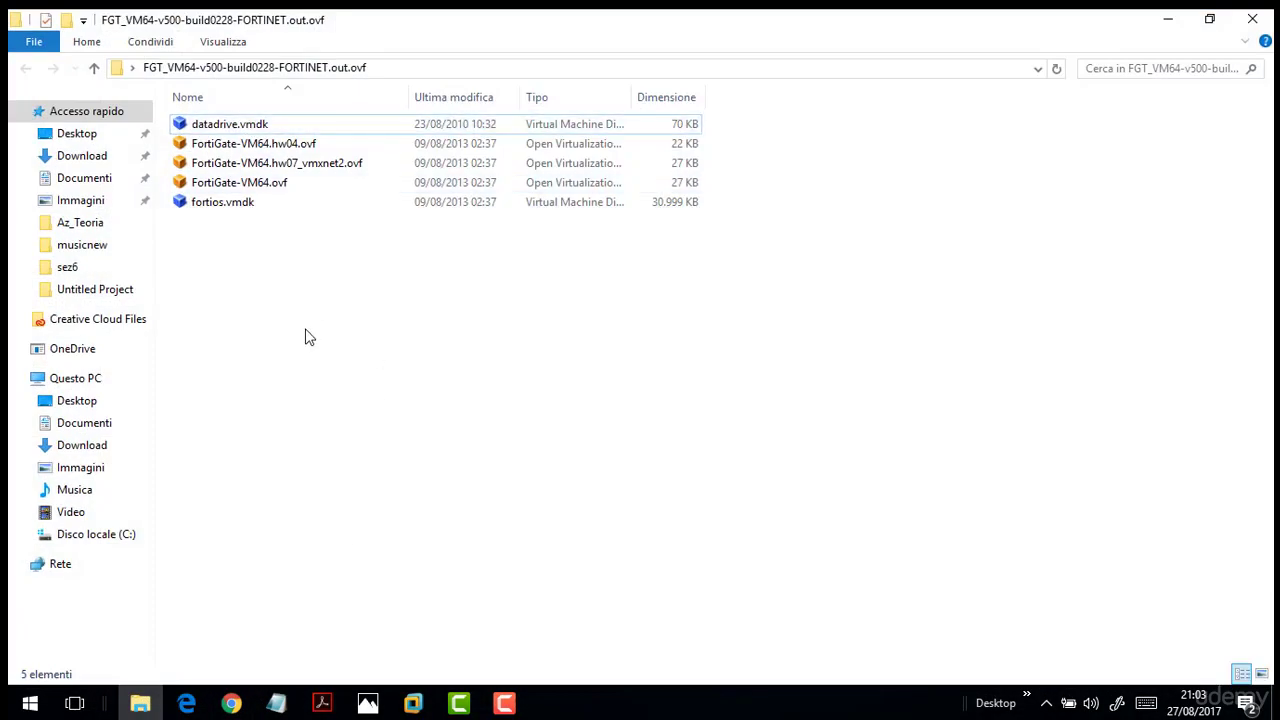
{"action": "left_click_drag", "start_coordinate": [305, 330], "coordinate": [257, 124]}
{"action": "left_click", "coordinate": [270, 335]}
{"action": "left_click", "coordinate": [233, 705]}
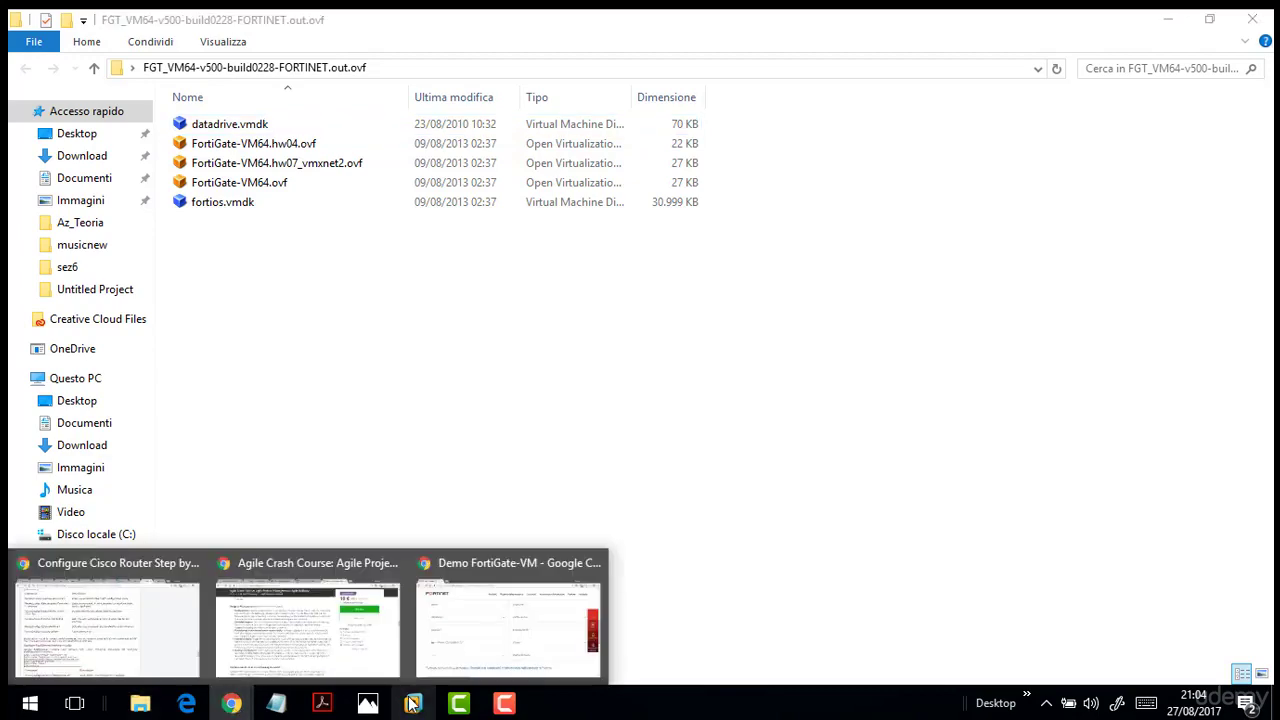
{"action": "left_click", "coordinate": [413, 705]}
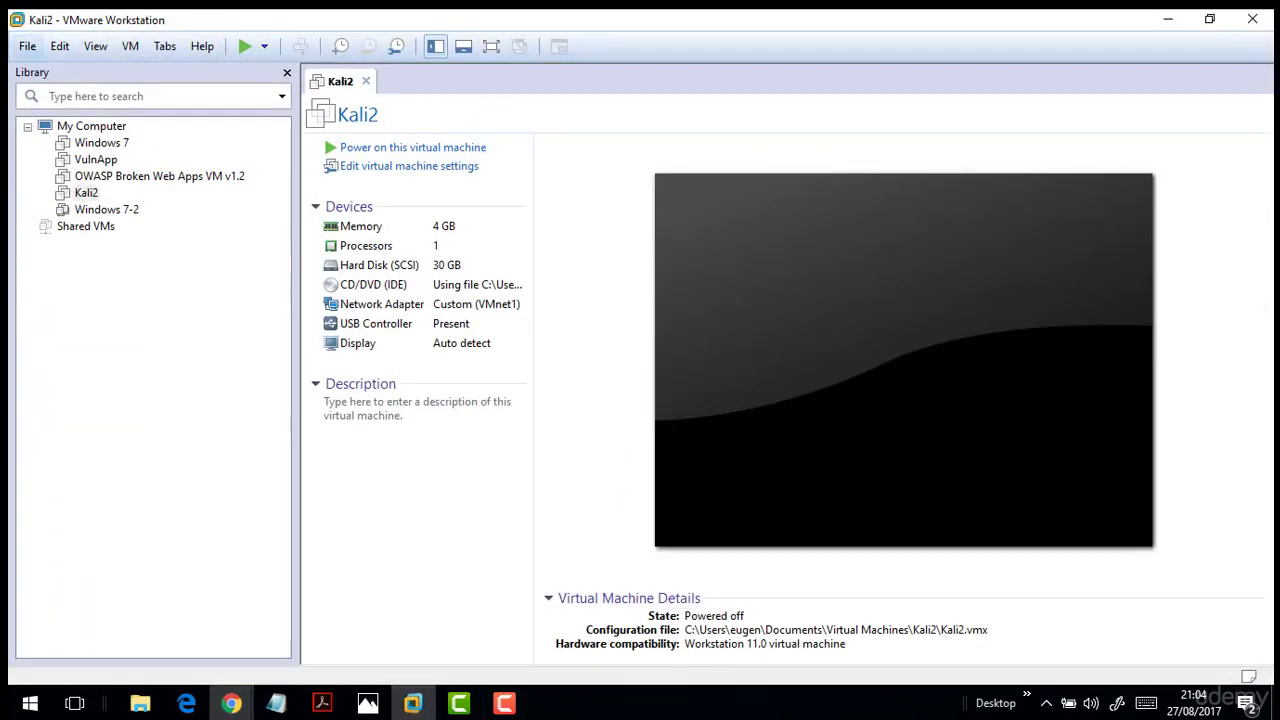
Open FortiGate-VM64.ovf from the FGT_VM64 desktop folder via File > Open.
{"action": "left_click", "coordinate": [26, 46]}
{"action": "left_click", "coordinate": [53, 115]}
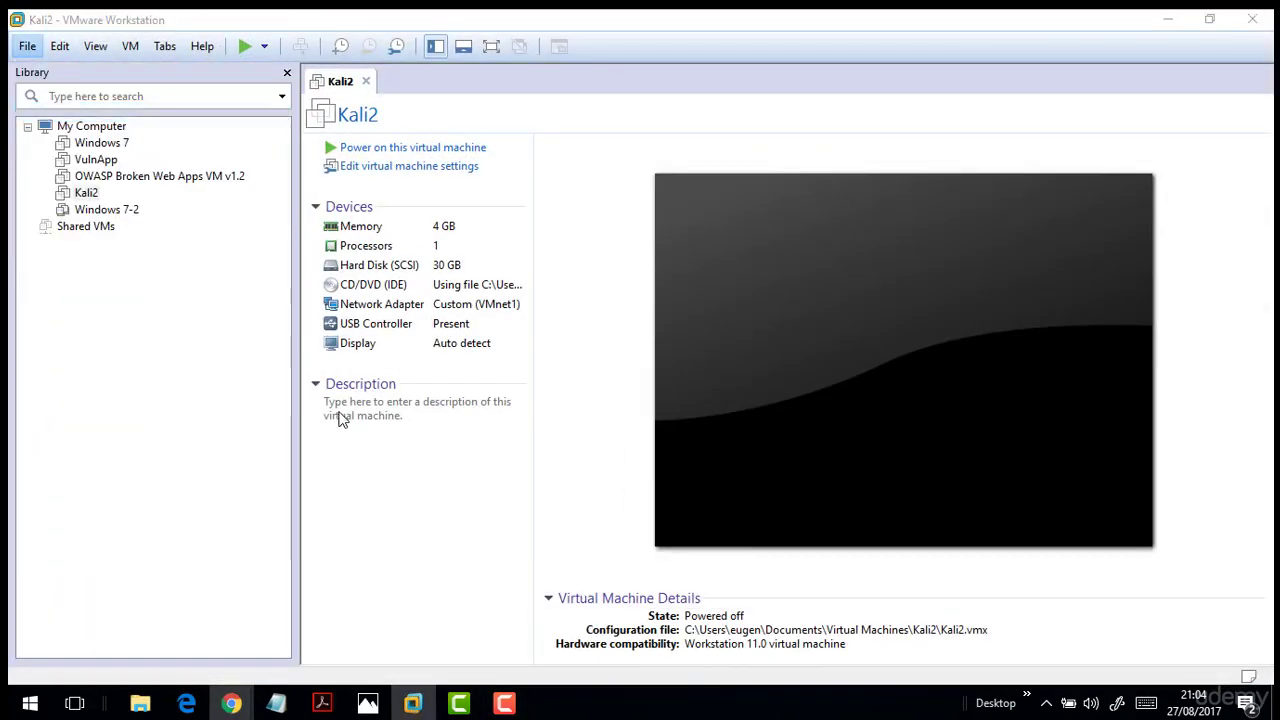
{"action": "left_click", "coordinate": [562, 136]}
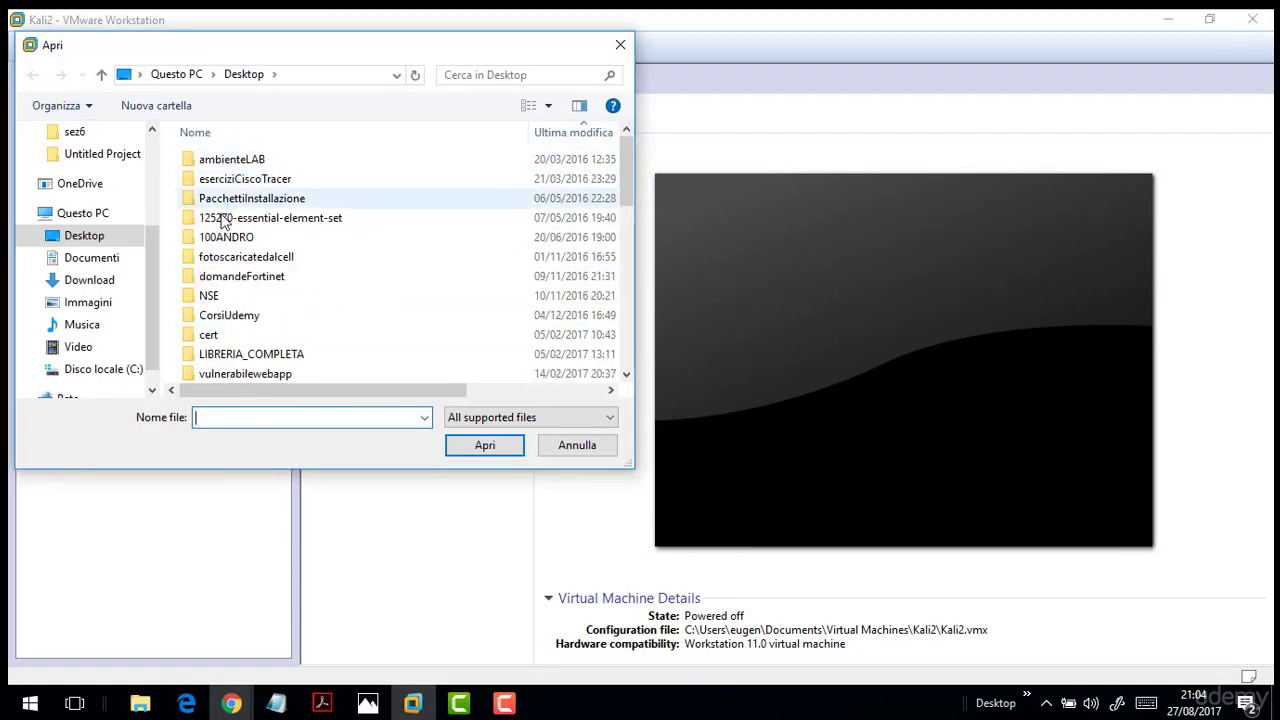
{"action": "scroll", "coordinate": [245, 280], "scroll_direction": "down", "scroll_amount": 3}
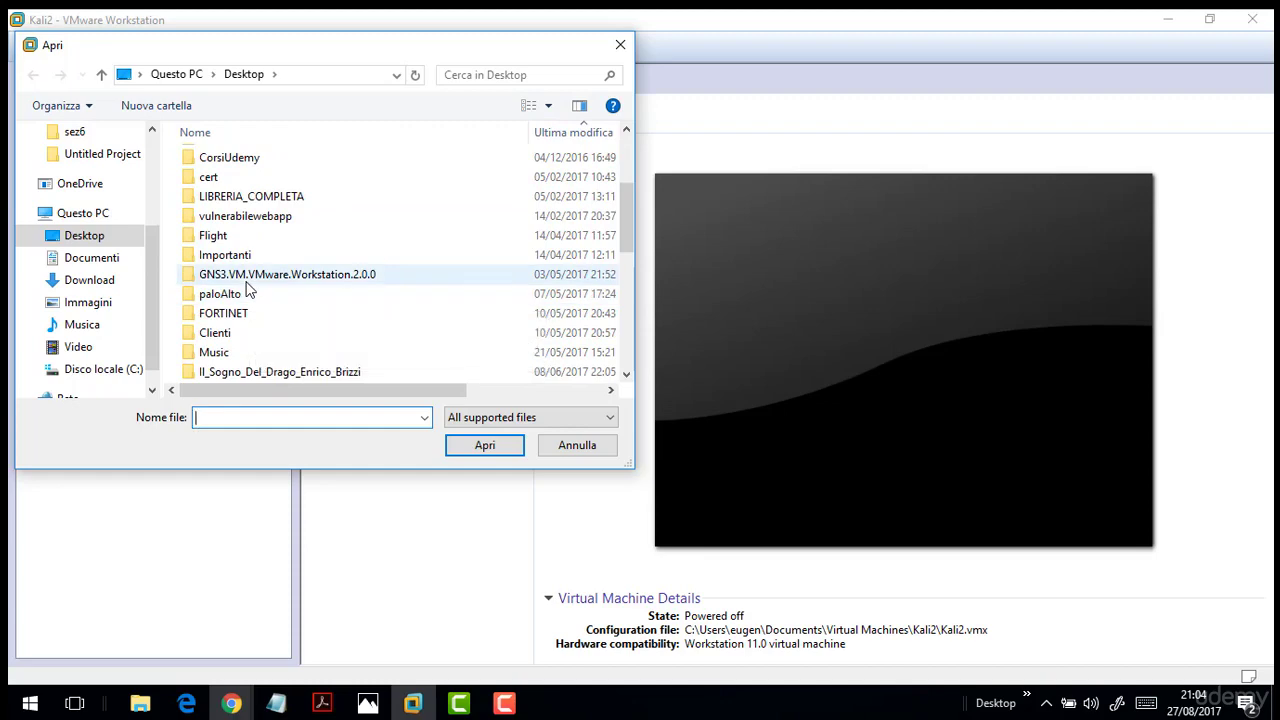
{"action": "scroll", "coordinate": [247, 288], "scroll_direction": "down", "scroll_amount": 5}
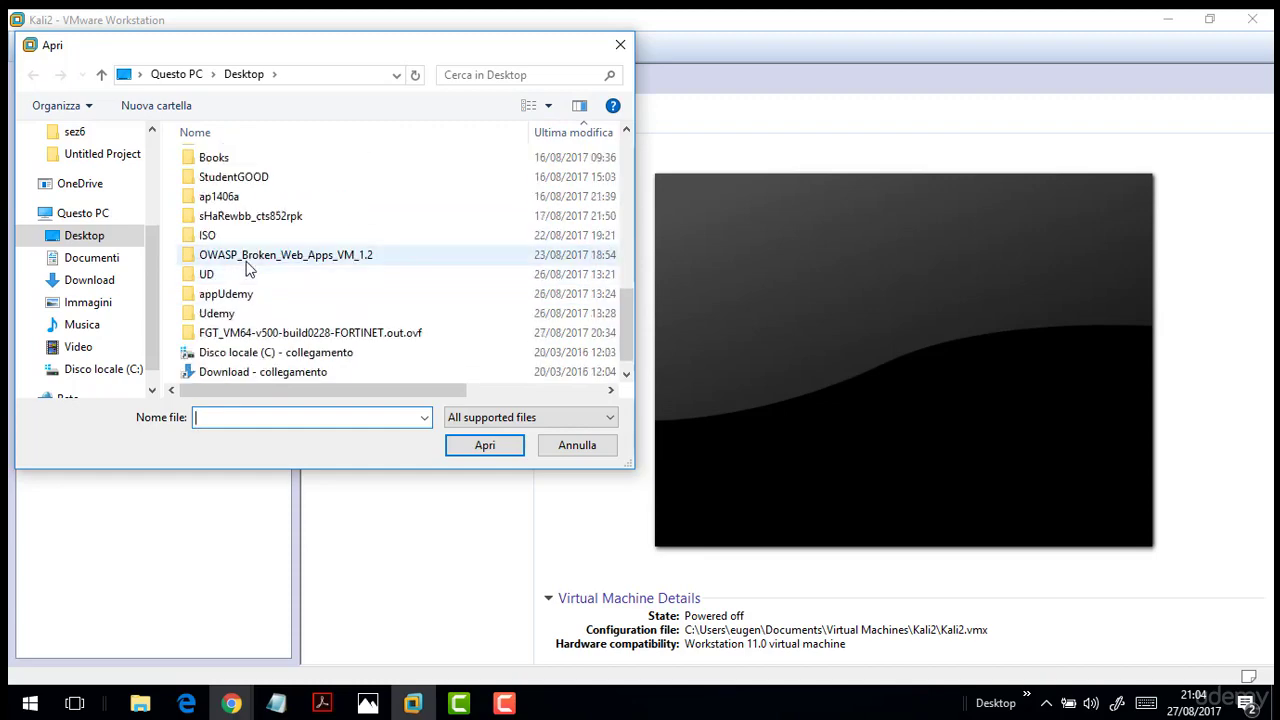
{"action": "double_click", "coordinate": [263, 333]}
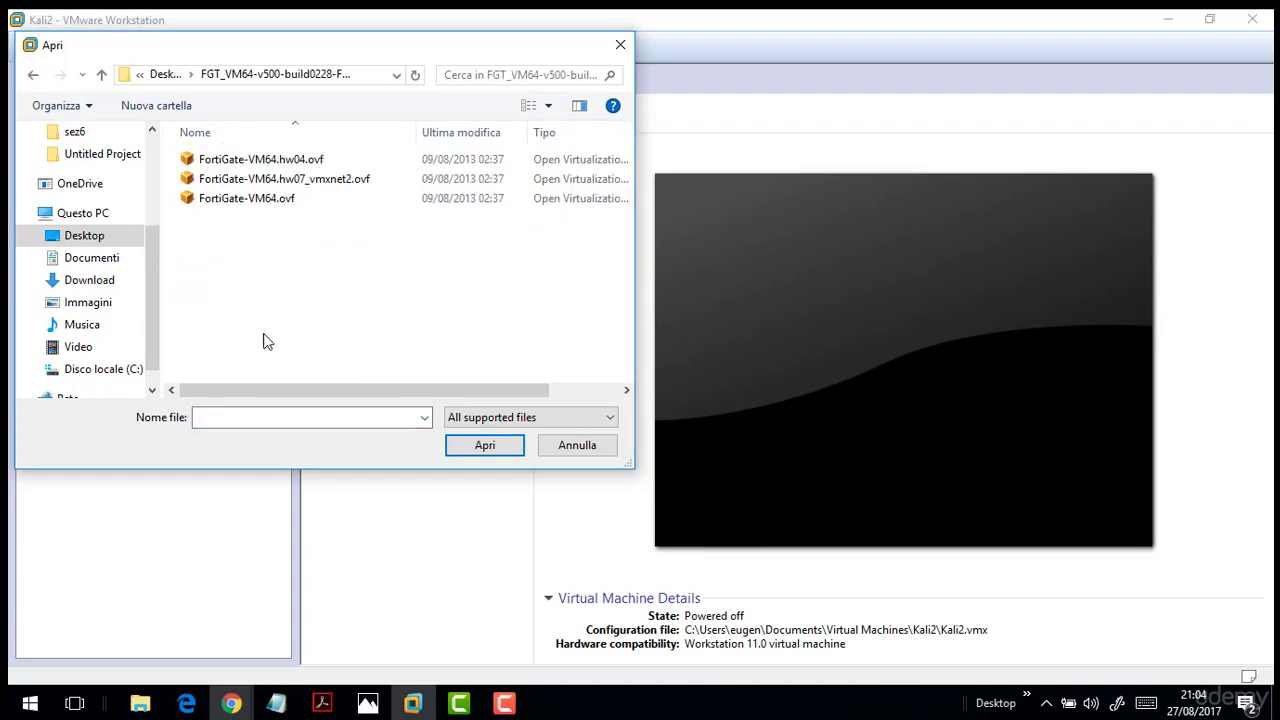
{"action": "double_click", "coordinate": [267, 200]}
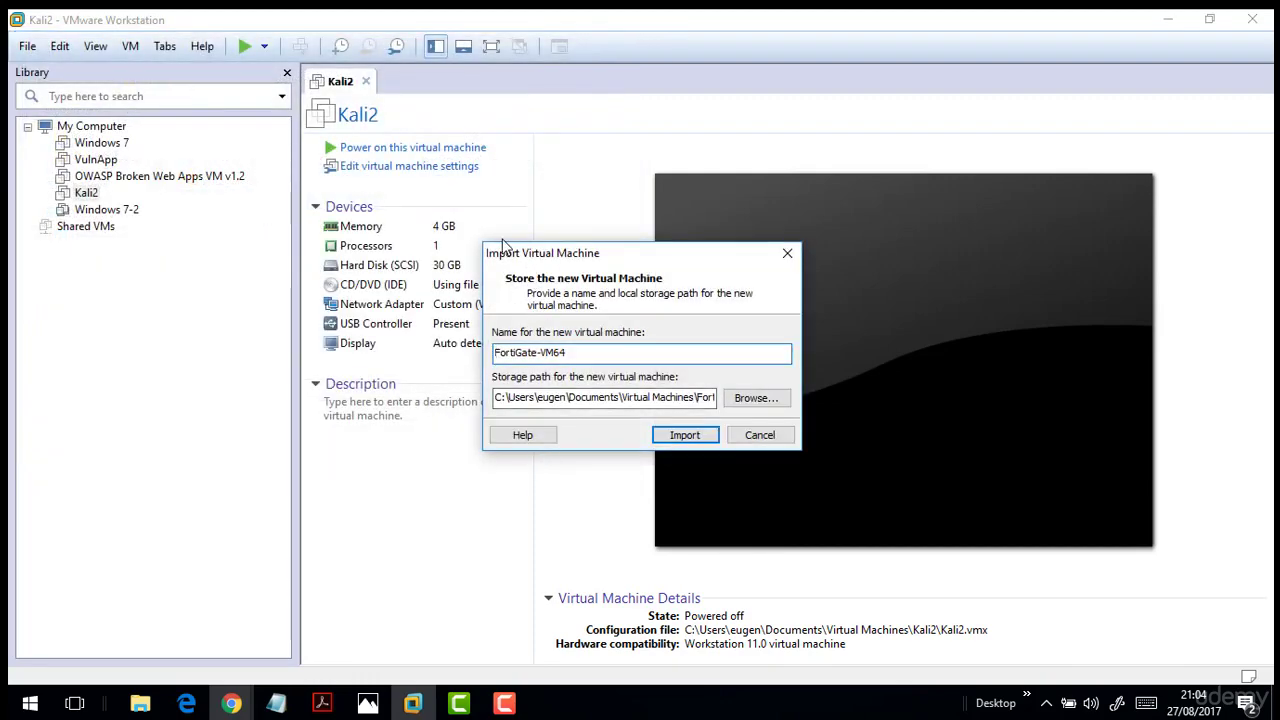
Import the VM under the proposed name FortiGate-VM64 and accept its licence agreement.
{"action": "left_click_drag", "start_coordinate": [536, 265], "coordinate": [476, 250]}
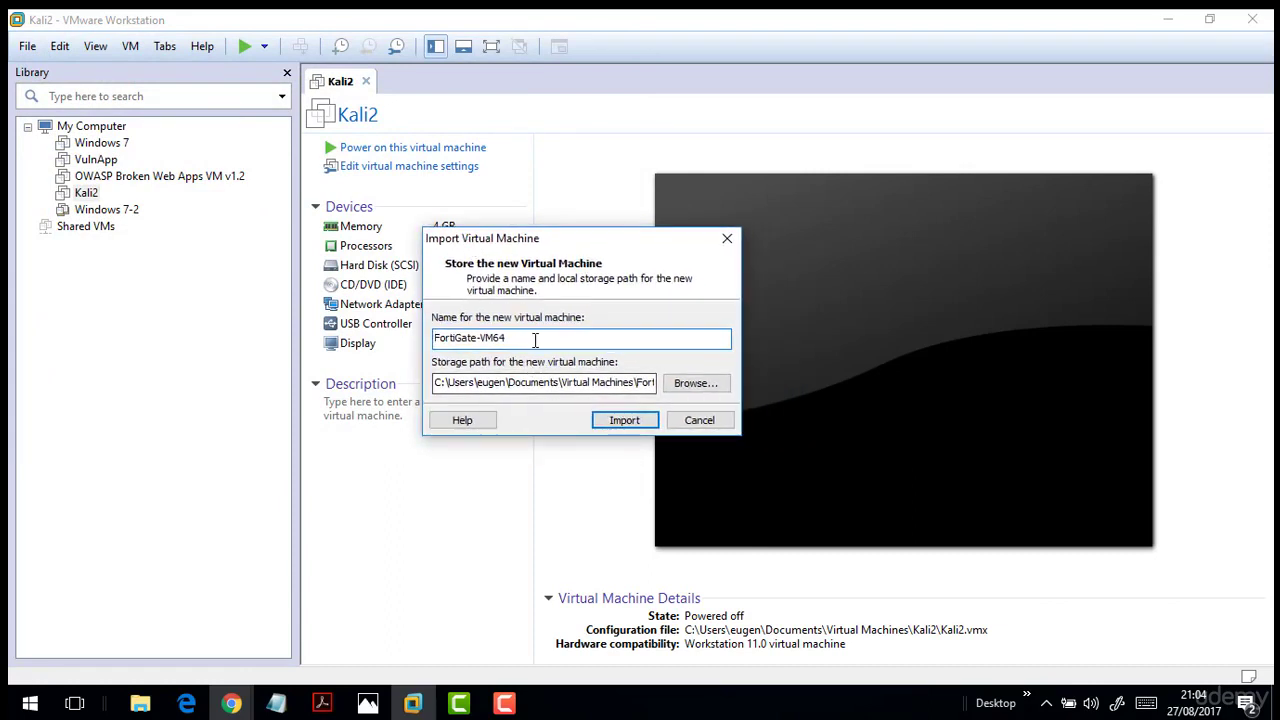
{"action": "left_click_drag", "start_coordinate": [520, 338], "coordinate": [399, 323]}
{"action": "left_click", "coordinate": [627, 421]}
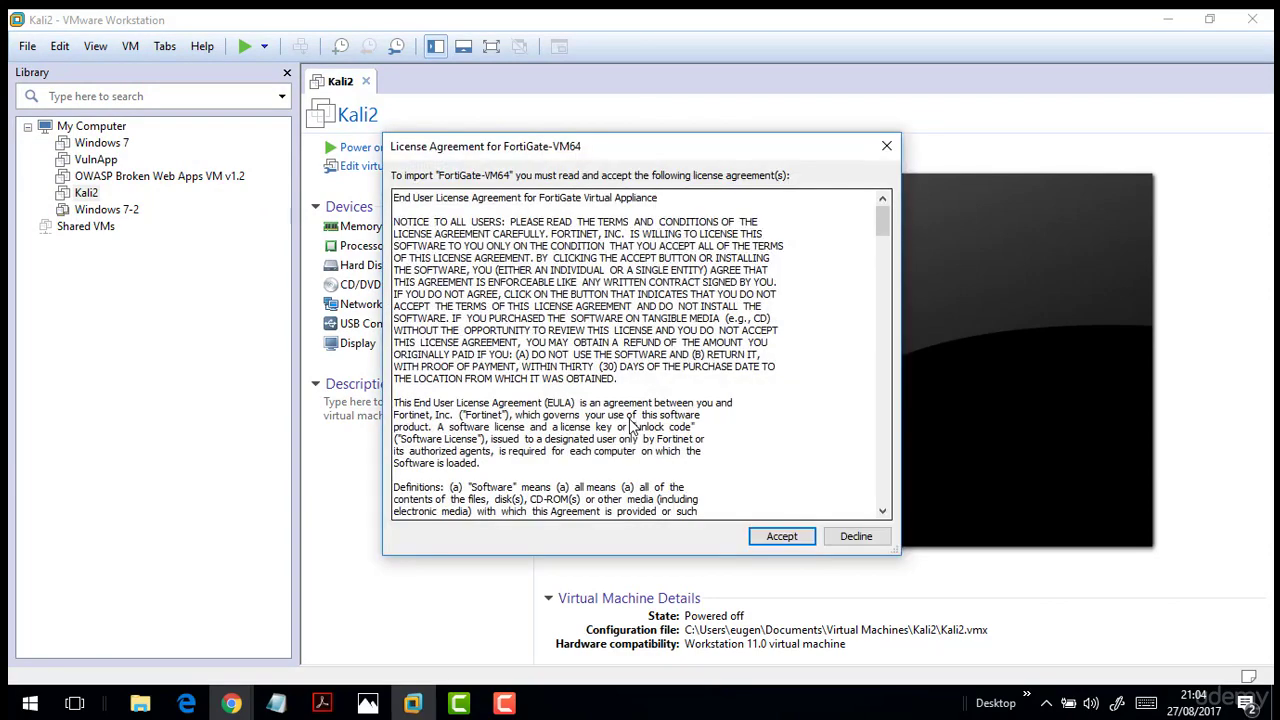
{"action": "left_click", "coordinate": [764, 538]}
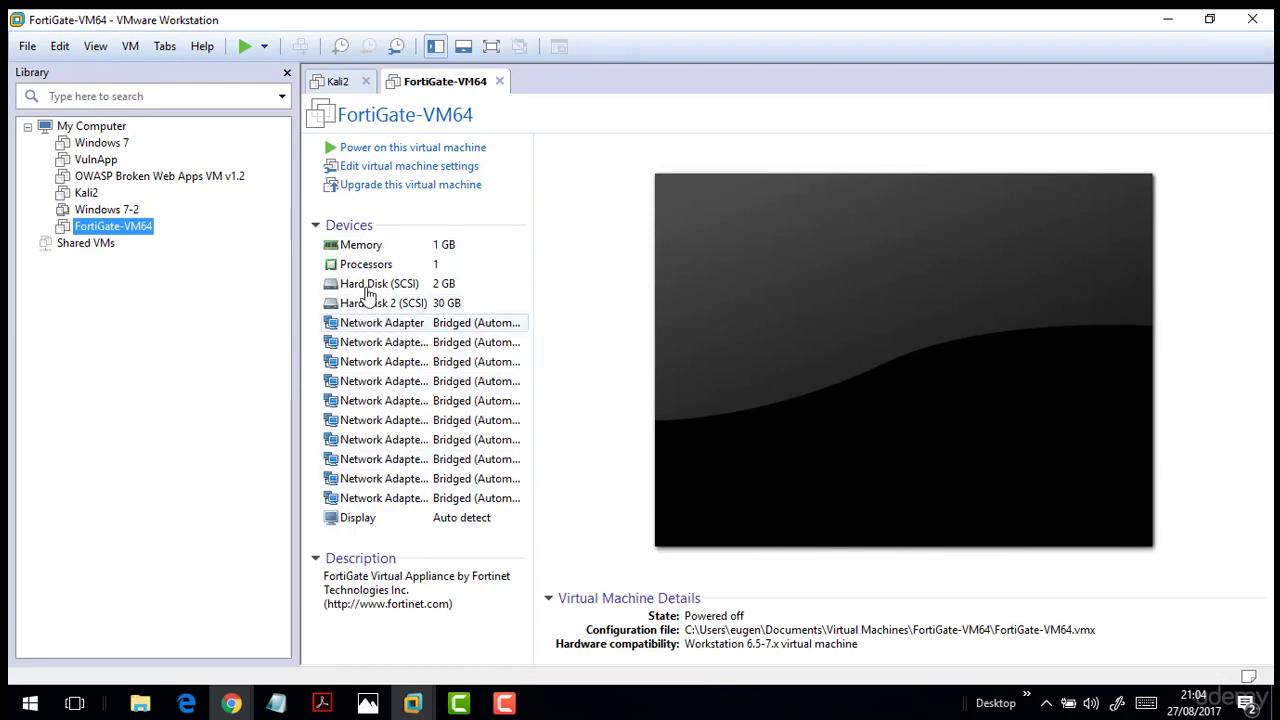
Open FortiGate-VM64's settings to check its first two network adapters, then launch Windows Ink Sketchpad.
{"action": "left_click", "coordinate": [405, 166]}
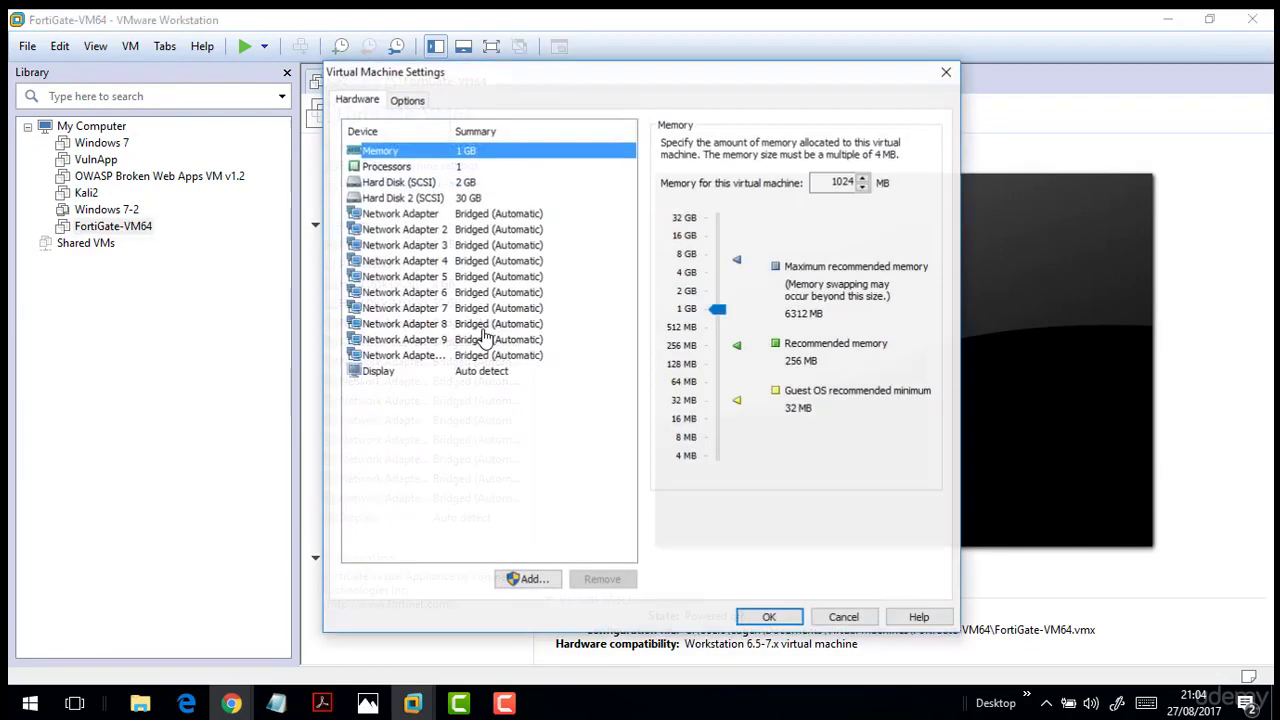
{"action": "left_click", "coordinate": [421, 216]}
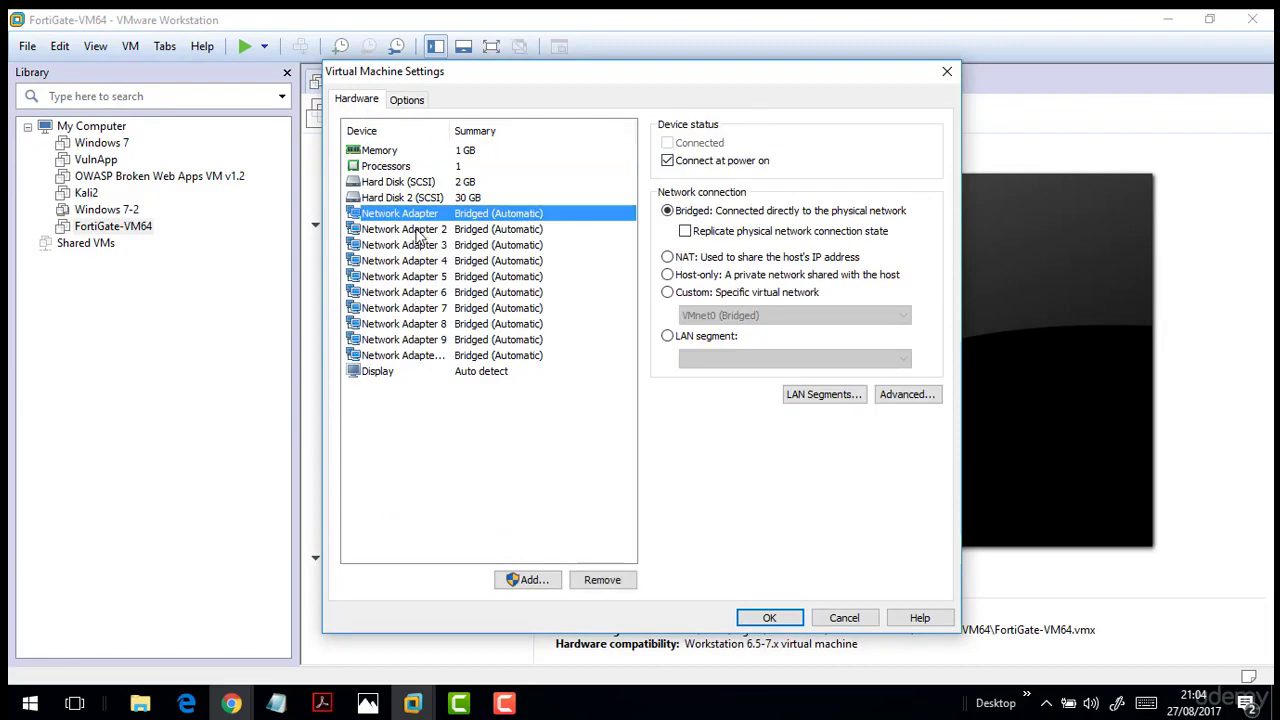
{"action": "left_click", "coordinate": [417, 230]}
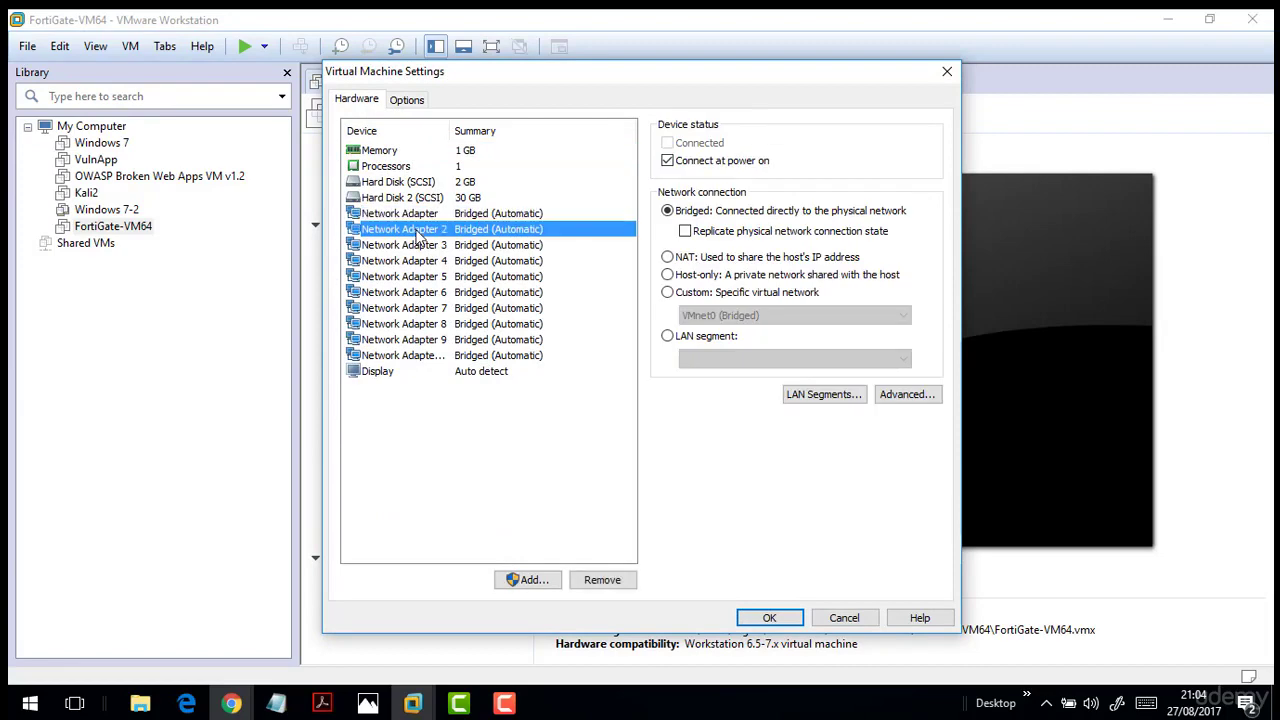
{"action": "left_click", "coordinate": [1117, 703]}
{"action": "left_click", "coordinate": [1070, 240]}
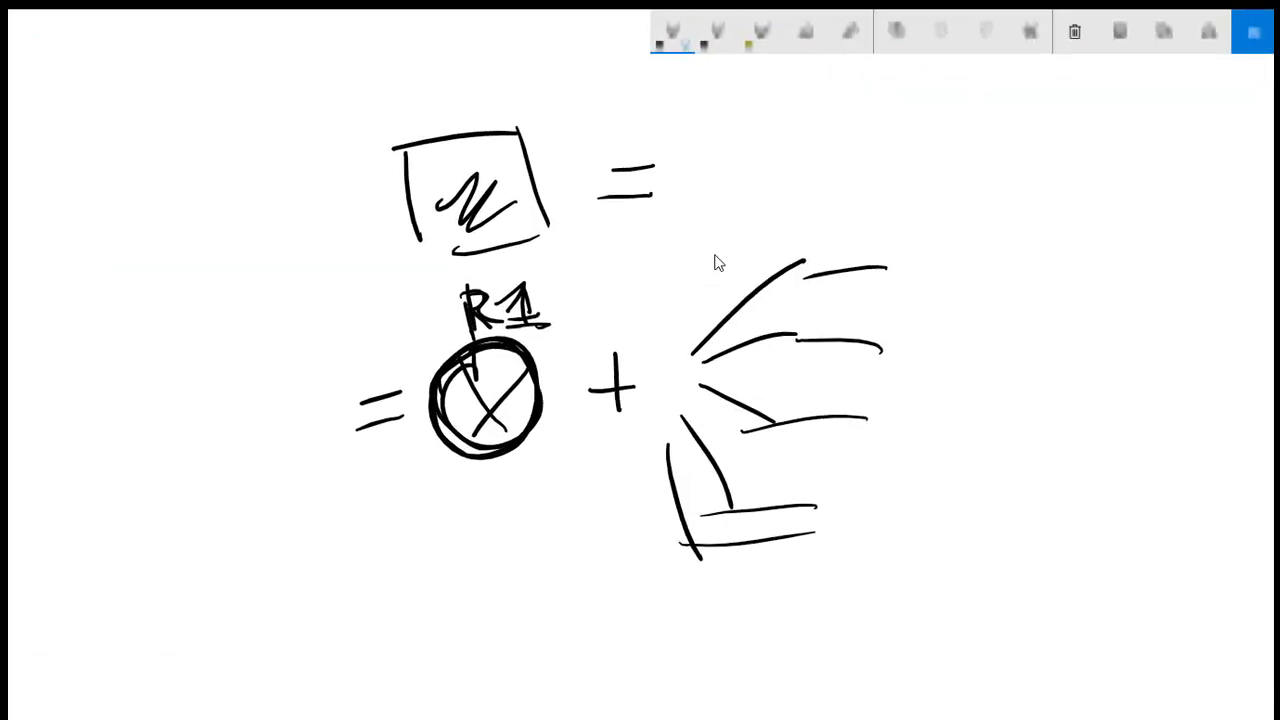
Clear the previous drawing and sketch a square for the central device.
{"action": "left_click", "coordinate": [1075, 33]}
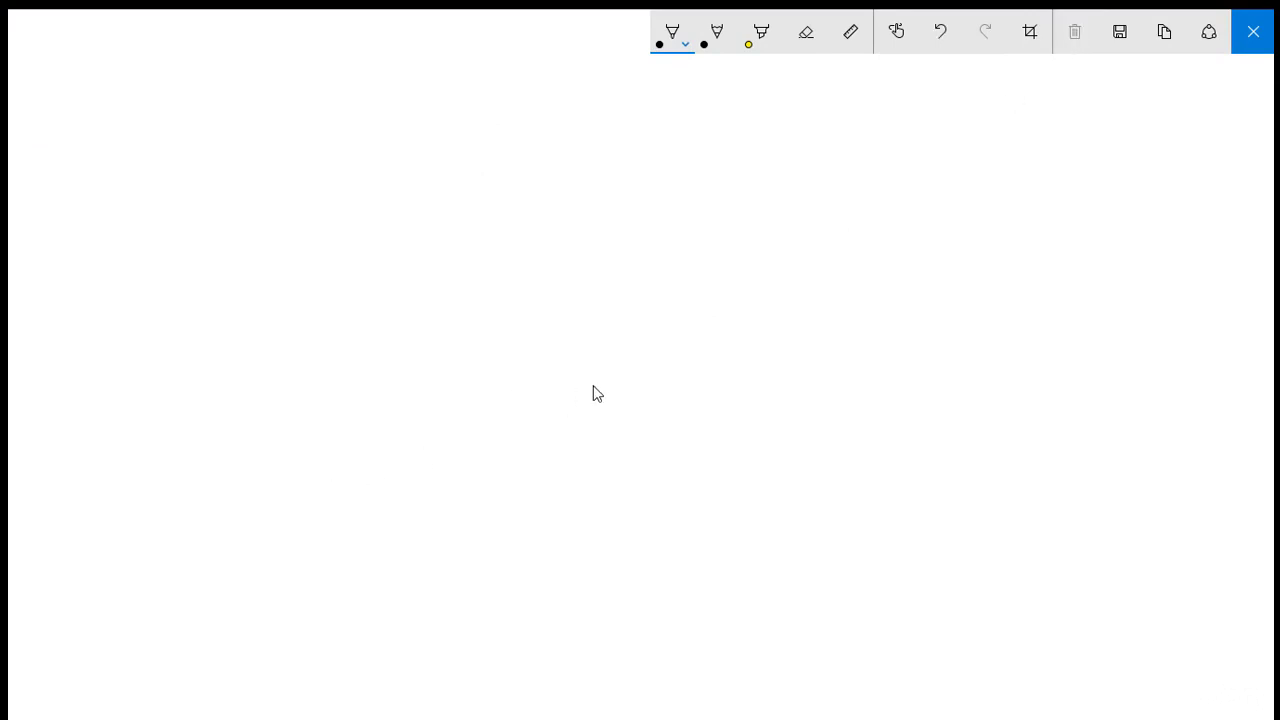
{"action": "mouse_move", "coordinate": [514, 297]}
{"action": "left_mouse_down"}
{"action": "mouse_move", "coordinate": [527, 423]}
{"action": "mouse_move", "coordinate": [663, 272]}
{"action": "mouse_move", "coordinate": [675, 402]}
{"action": "left_mouse_up"}
{"action": "left_click_drag", "start_coordinate": [660, 408], "coordinate": [548, 432]}
{"action": "mouse_move", "coordinate": [622, 336]}
{"action": "left_mouse_down"}
{"action": "mouse_move", "coordinate": [636, 371]}
{"action": "mouse_move", "coordinate": [560, 320]}
{"action": "mouse_move", "coordinate": [545, 355]}
{"action": "left_mouse_up"}
{"action": "left_click_drag", "start_coordinate": [572, 222], "coordinate": [575, 278]}
Draw paired lines branching from the square to two small devices, then close the sketchpad.
{"action": "left_click_drag", "start_coordinate": [616, 208], "coordinate": [615, 272]}
{"action": "left_click_drag", "start_coordinate": [656, 316], "coordinate": [750, 310]}
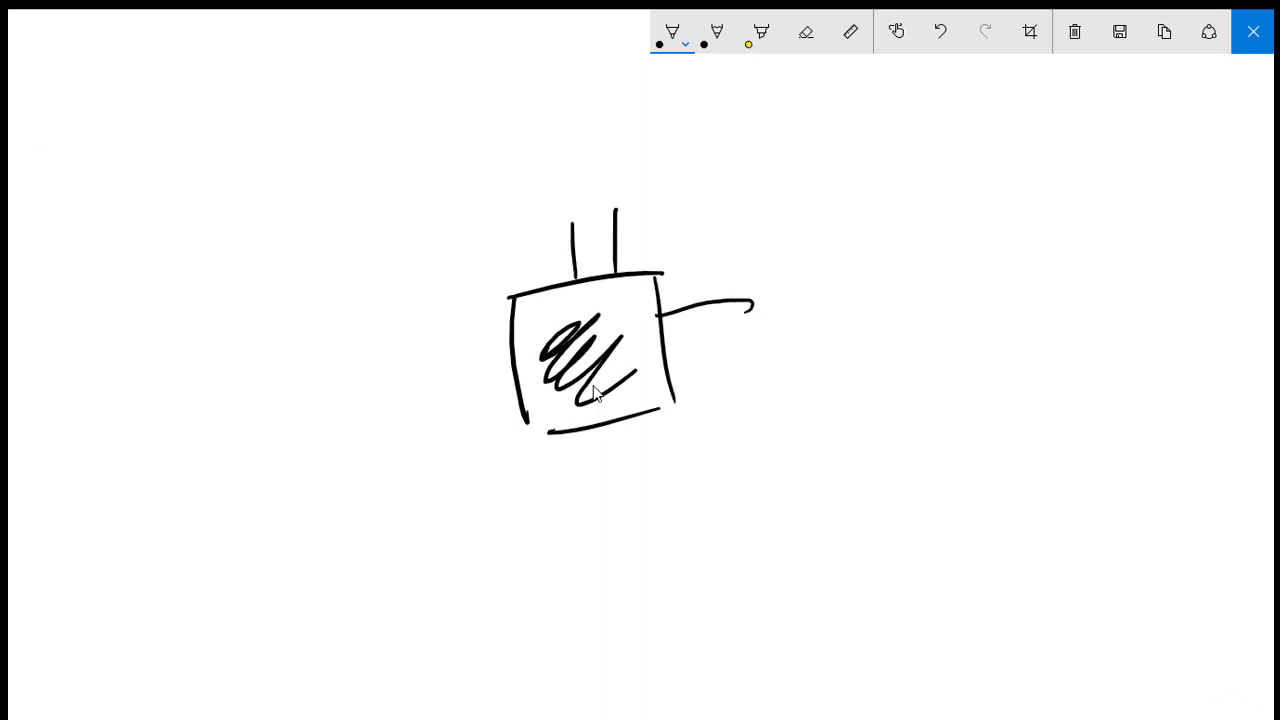
{"action": "left_click_drag", "start_coordinate": [670, 352], "coordinate": [767, 336]}
{"action": "left_click_drag", "start_coordinate": [516, 384], "coordinate": [442, 407]}
{"action": "left_click_drag", "start_coordinate": [510, 343], "coordinate": [418, 365]}
{"action": "left_click_drag", "start_coordinate": [576, 402], "coordinate": [590, 474]}
{"action": "left_click_drag", "start_coordinate": [620, 406], "coordinate": [638, 480]}
{"action": "mouse_move", "coordinate": [512, 481]}
{"action": "left_mouse_down"}
{"action": "mouse_move", "coordinate": [597, 468]}
{"action": "mouse_move", "coordinate": [518, 512]}
{"action": "left_mouse_up"}
{"action": "left_click_drag", "start_coordinate": [508, 532], "coordinate": [556, 522]}
{"action": "mouse_move", "coordinate": [709, 345]}
{"action": "left_mouse_down"}
{"action": "mouse_move", "coordinate": [731, 415]}
{"action": "mouse_move", "coordinate": [686, 422]}
{"action": "left_mouse_up"}
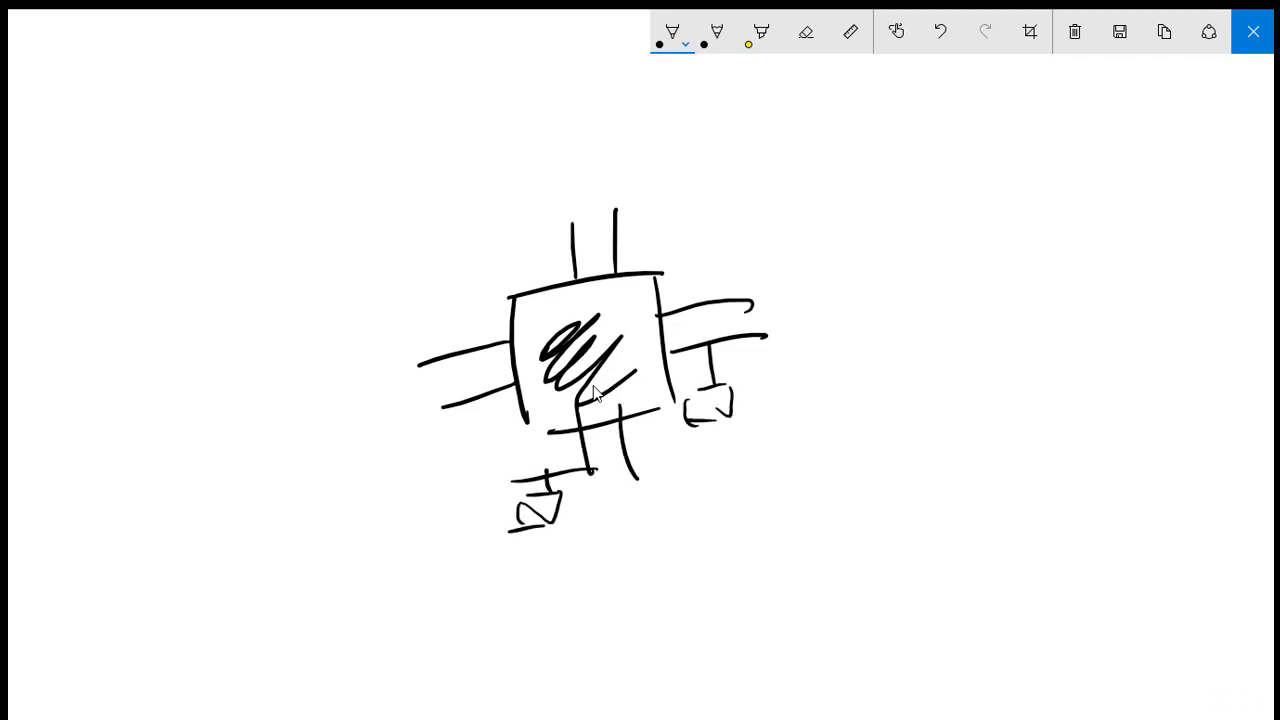
{"action": "left_click", "coordinate": [1234, 27]}
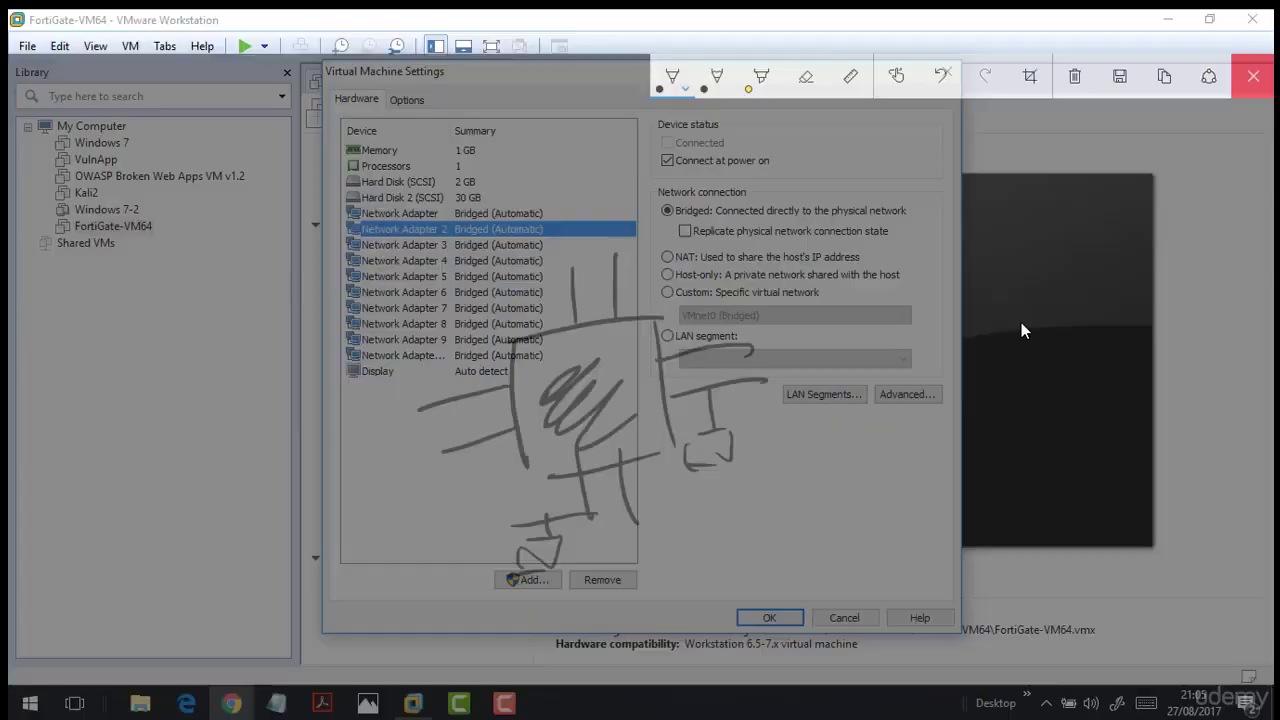
Trial-remove the tenth and other extra network adapters from FortiGate-VM64's settings.
{"action": "left_click", "coordinate": [400, 214]}
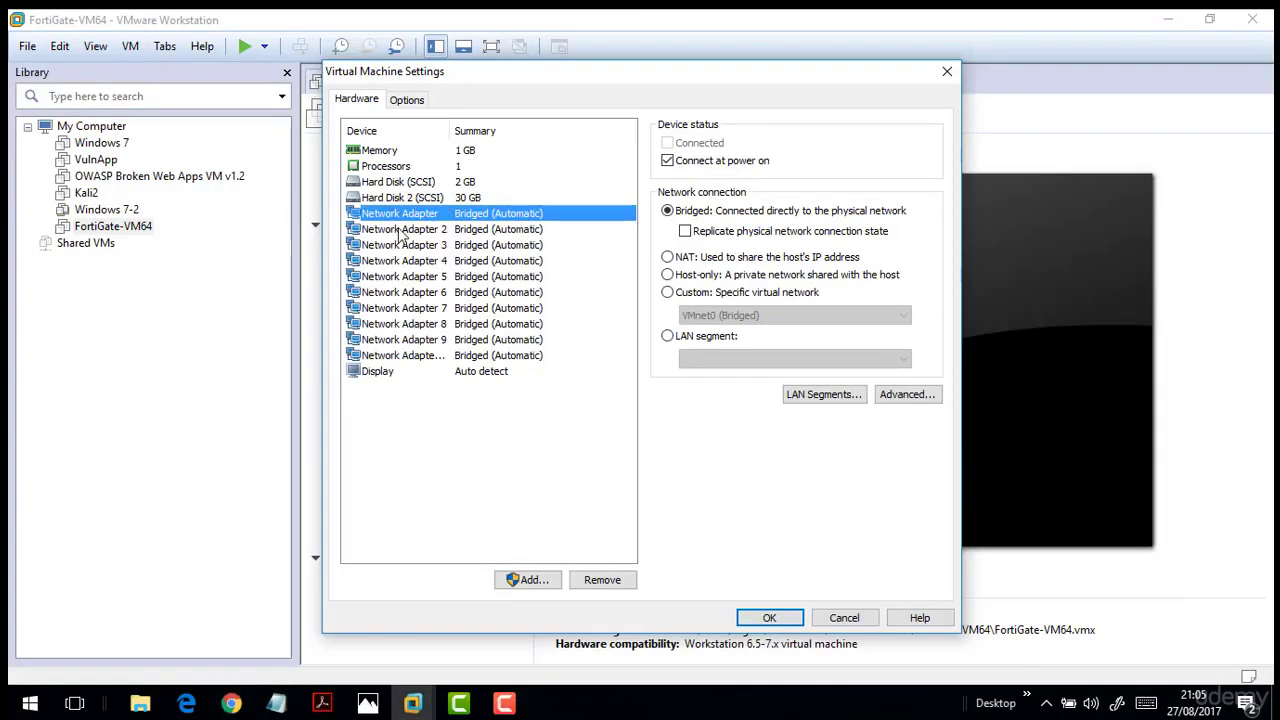
{"action": "left_click", "coordinate": [401, 230]}
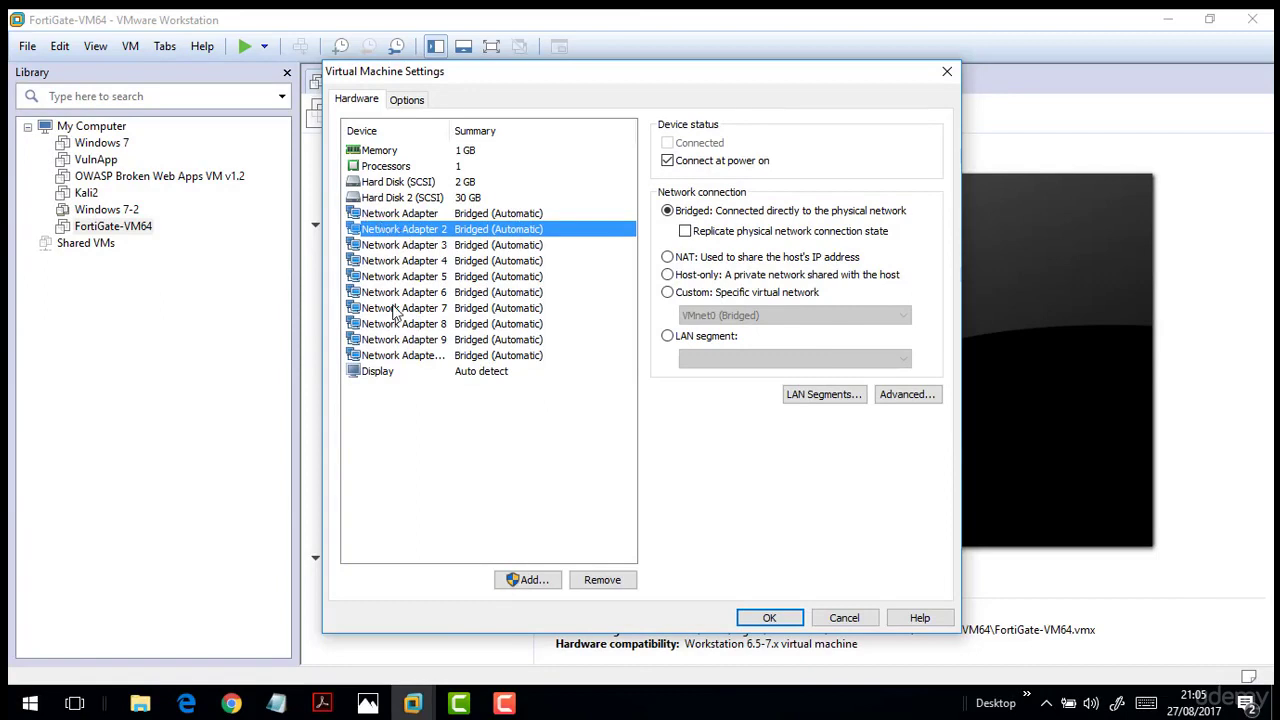
{"action": "left_click", "coordinate": [415, 355]}
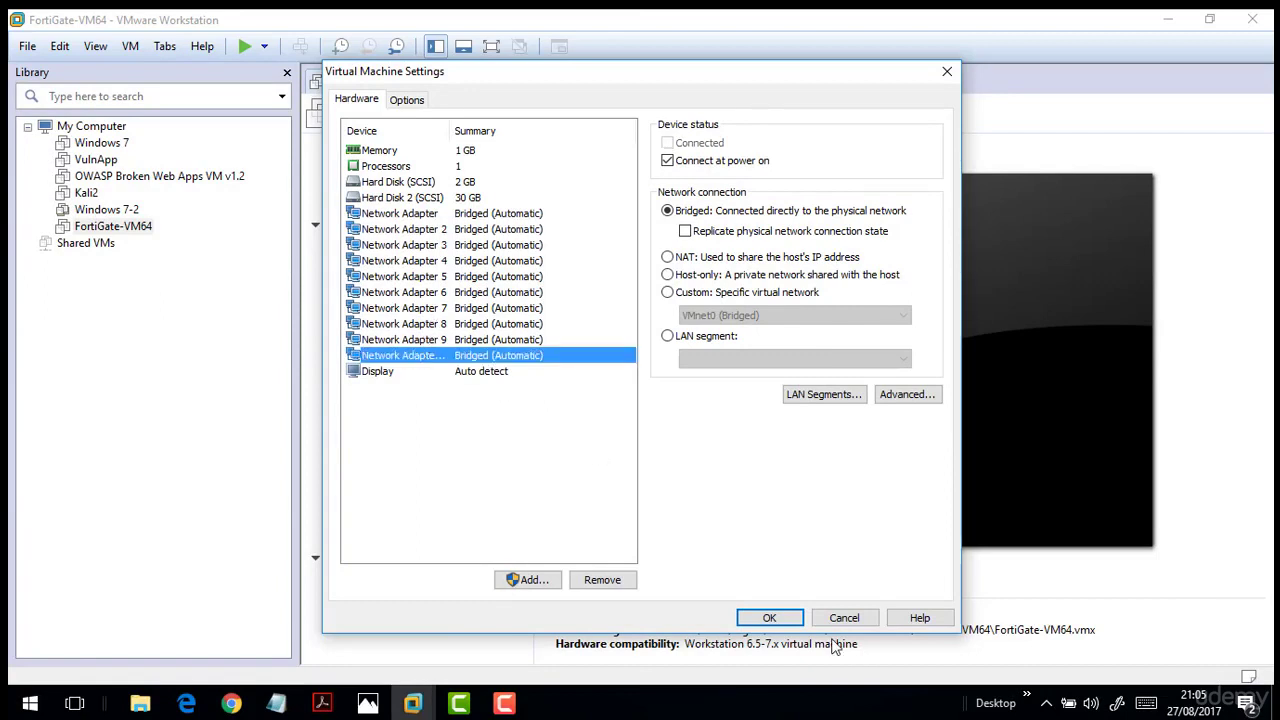
{"action": "left_click", "coordinate": [612, 580]}
{"action": "left_click", "coordinate": [400, 245]}
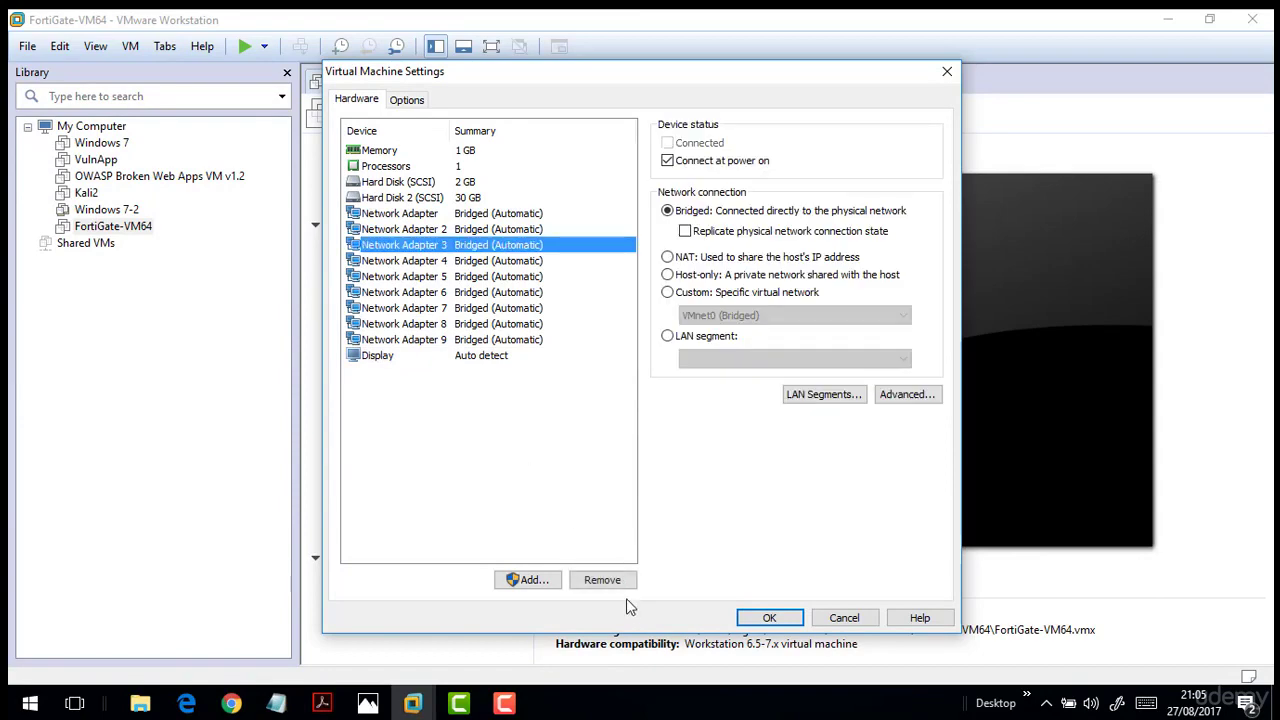
{"action": "left_click", "coordinate": [603, 581]}
{"action": "left_click", "coordinate": [603, 581]}
{"action": "left_click", "coordinate": [603, 581]}
{"action": "left_click", "coordinate": [605, 582]}
{"action": "left_click", "coordinate": [603, 581]}
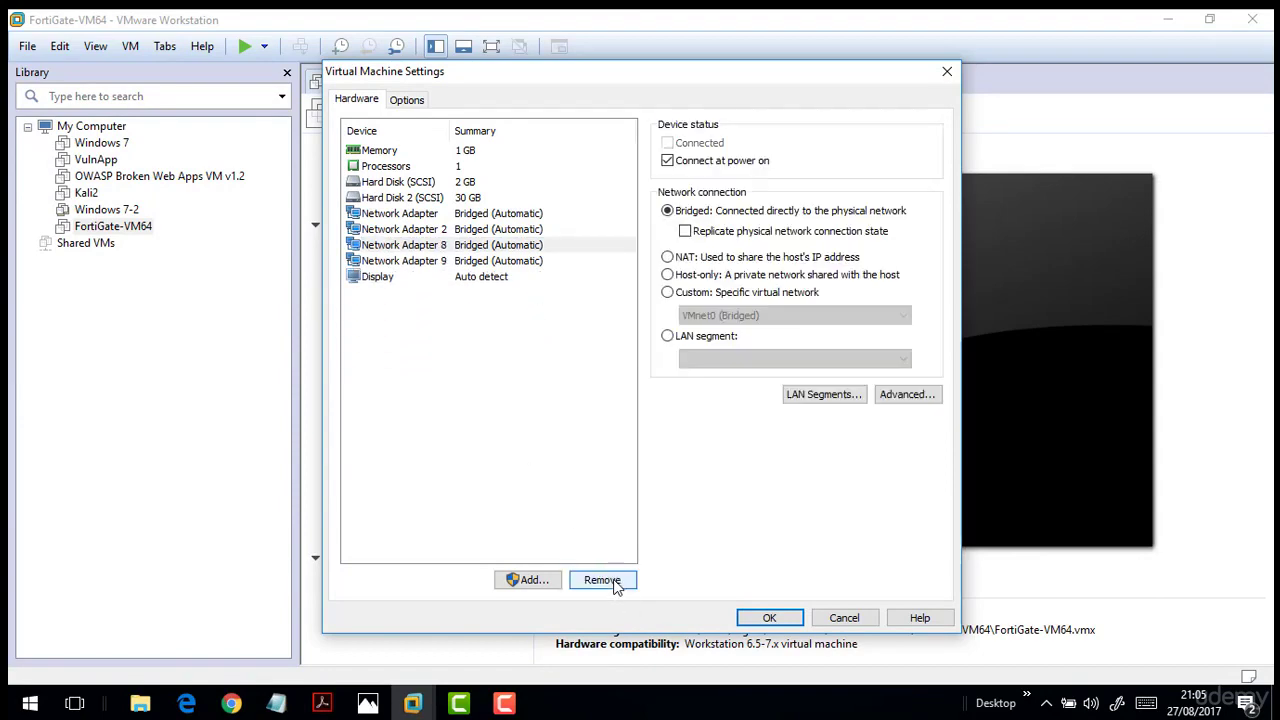
{"action": "left_click", "coordinate": [603, 581]}
{"action": "left_click", "coordinate": [603, 581]}
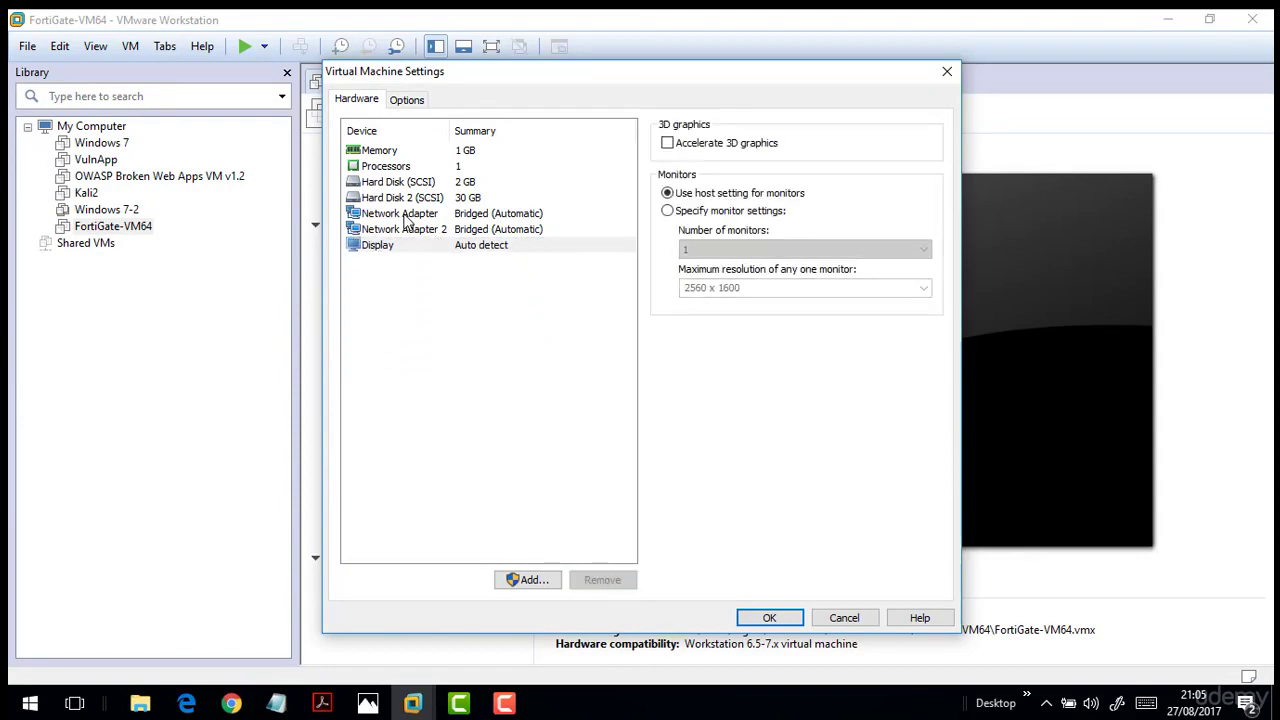
Try Custom on the first adapter, then cancel the settings without saving any changes.
{"action": "left_click", "coordinate": [406, 215]}
{"action": "left_click", "coordinate": [441, 229]}
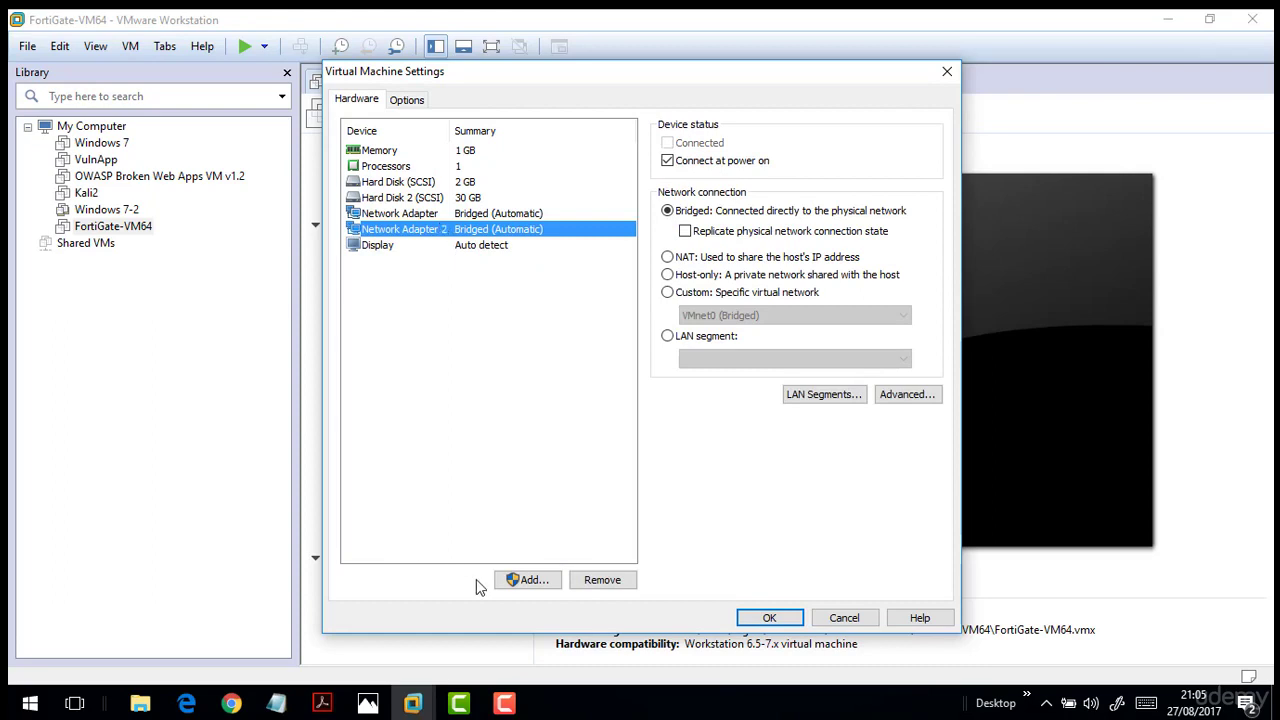
{"action": "left_click", "coordinate": [480, 214]}
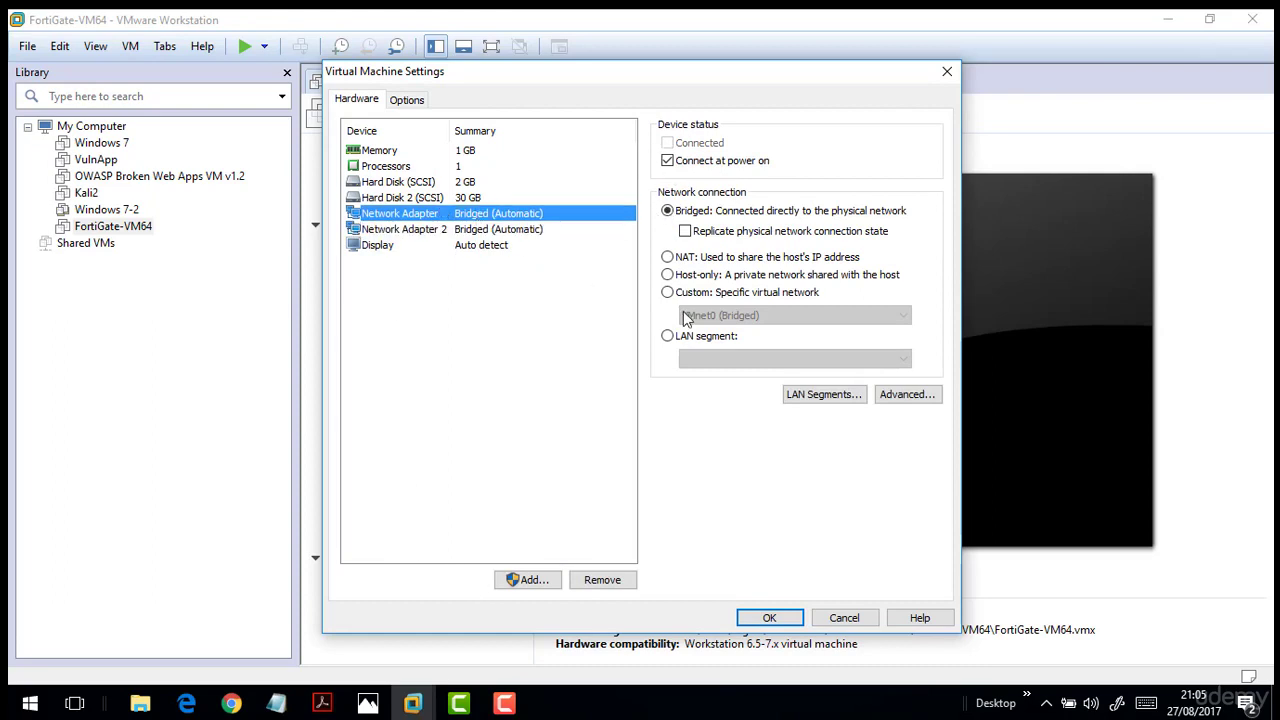
{"action": "left_click", "coordinate": [690, 293]}
{"action": "left_click", "coordinate": [695, 317]}
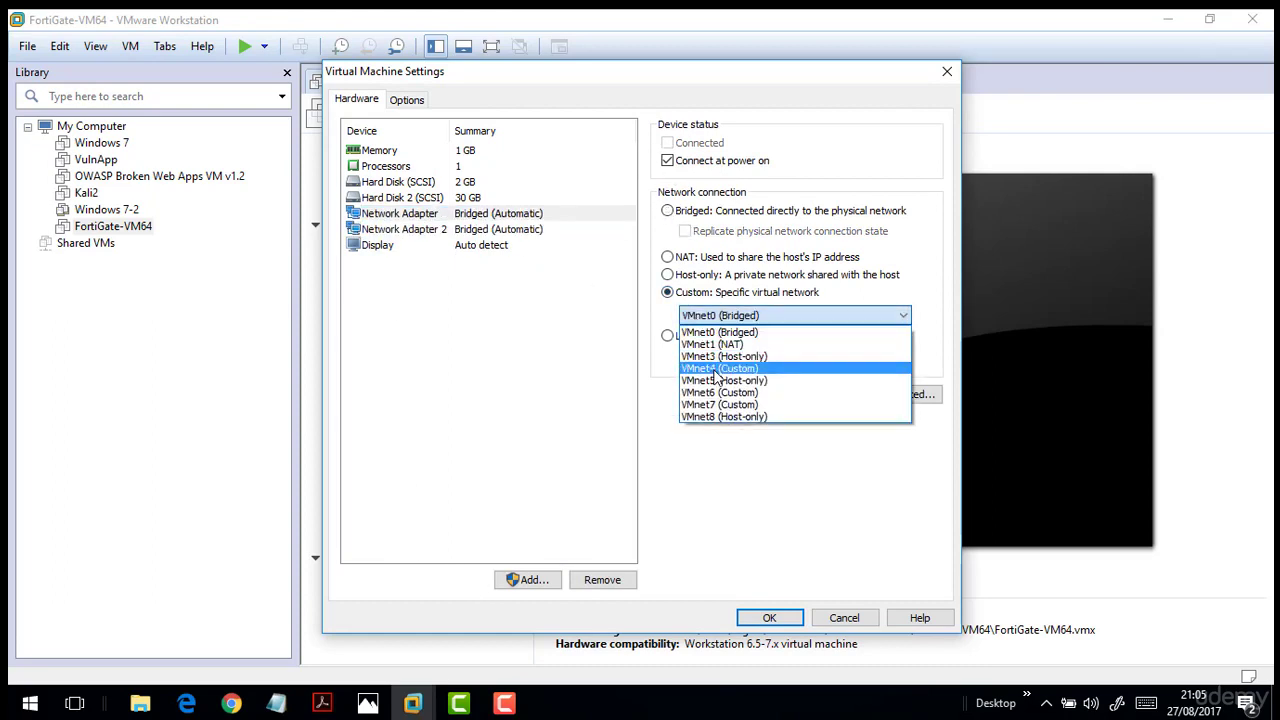
{"action": "left_click", "coordinate": [858, 623]}
{"action": "left_click", "coordinate": [845, 618]}
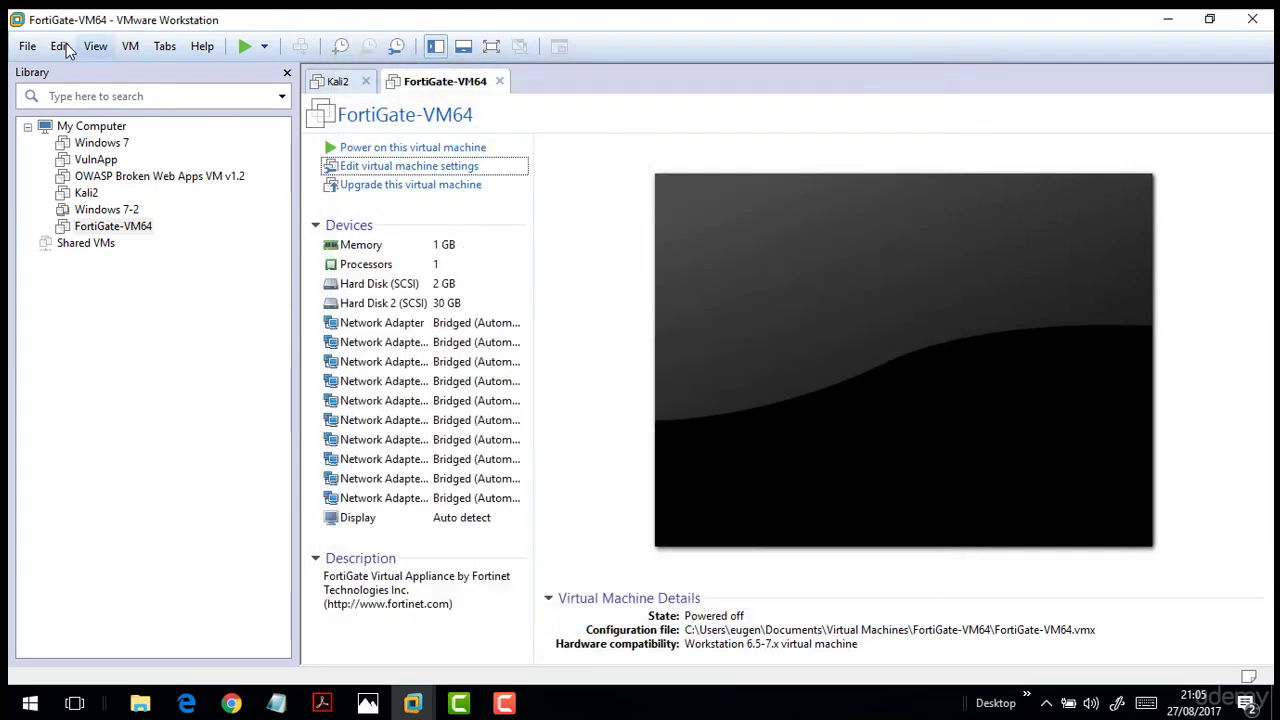
{"action": "left_click", "coordinate": [60, 46]}
{"action": "left_click", "coordinate": [105, 140]}
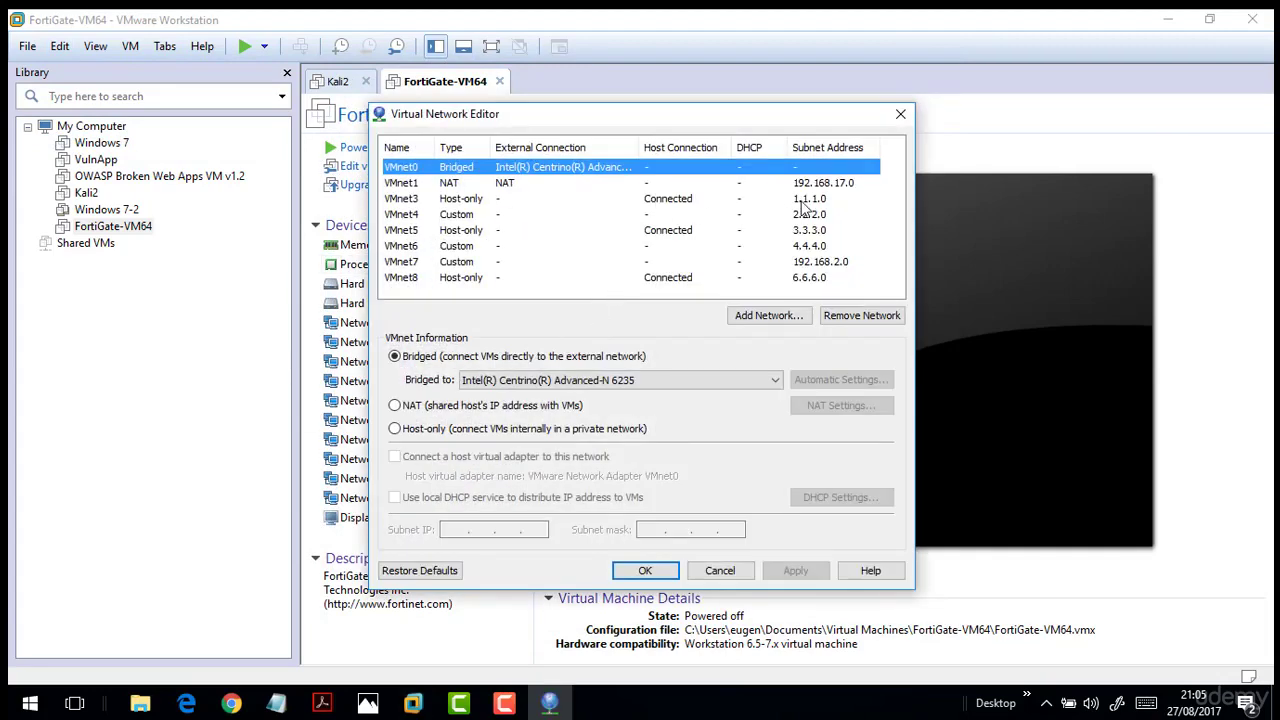
{"action": "left_click", "coordinate": [790, 185]}
{"action": "left_click", "coordinate": [767, 263]}
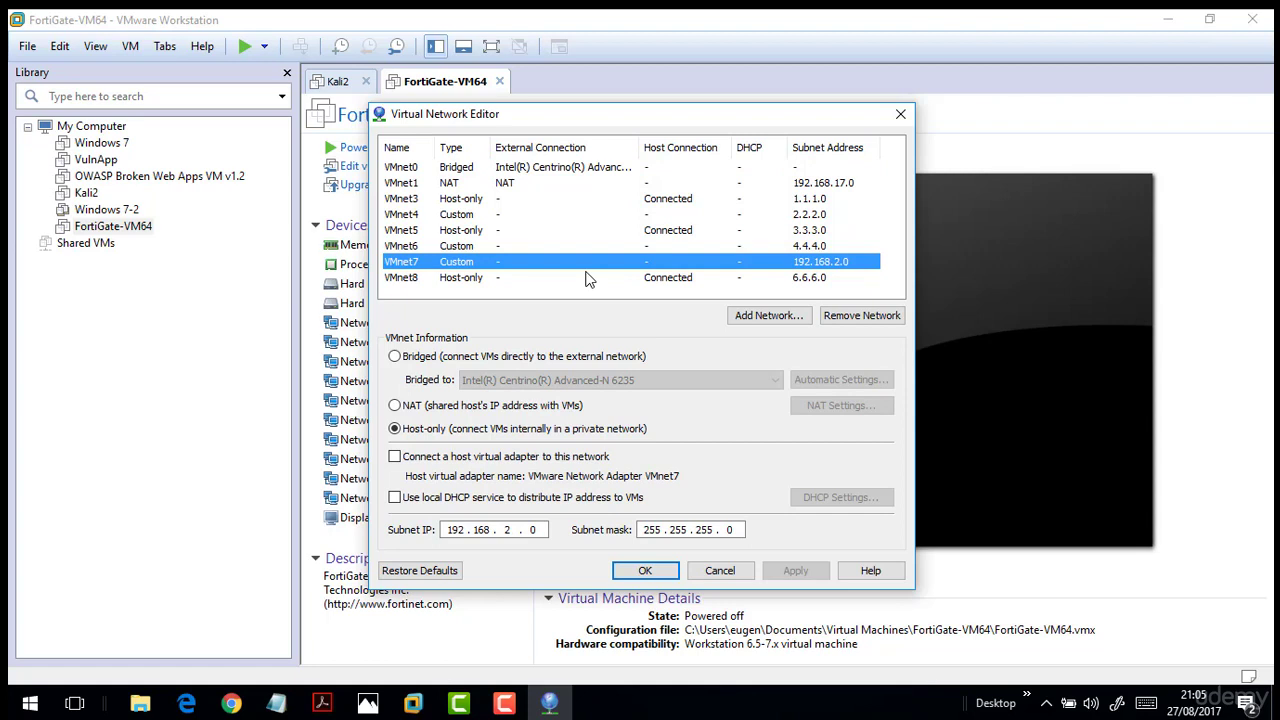
{"action": "left_click", "coordinate": [480, 248]}
{"action": "left_click", "coordinate": [400, 262]}
{"action": "left_click", "coordinate": [398, 249]}
{"action": "left_click", "coordinate": [718, 572]}
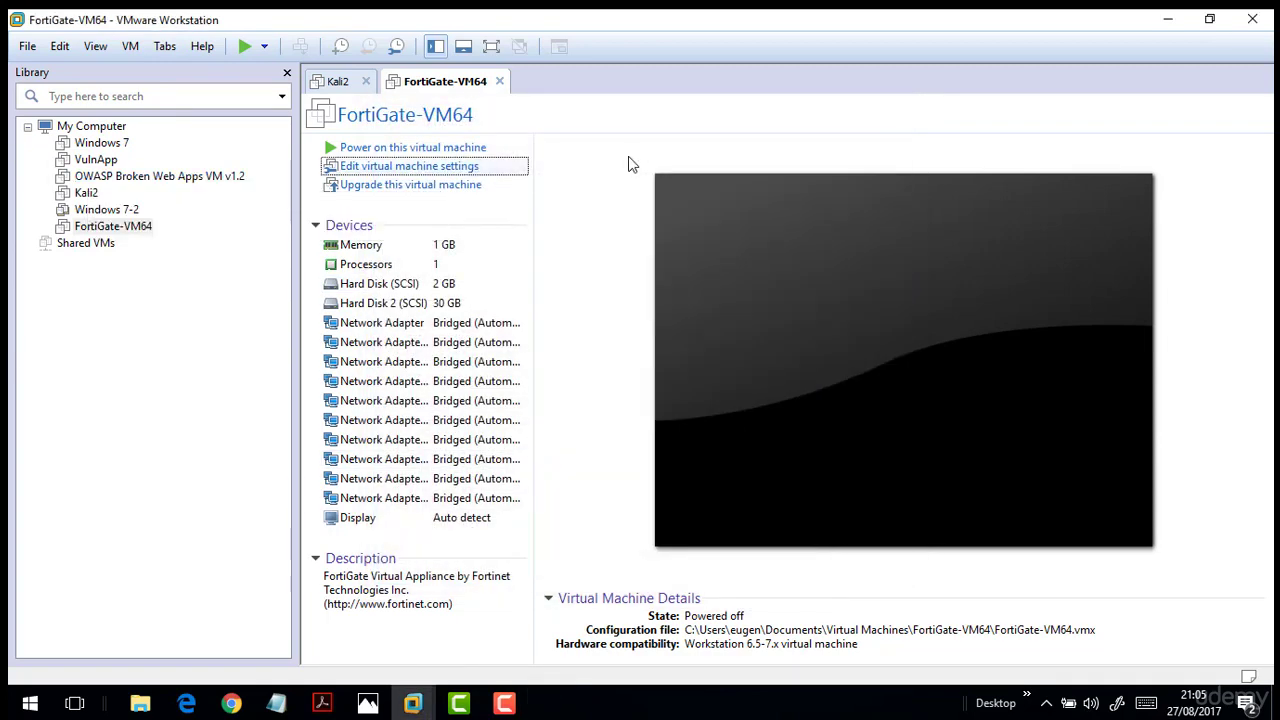
Remove the extra network adapters from FortiGate-VM64, keeping only the first two.
{"action": "left_click", "coordinate": [390, 172]}
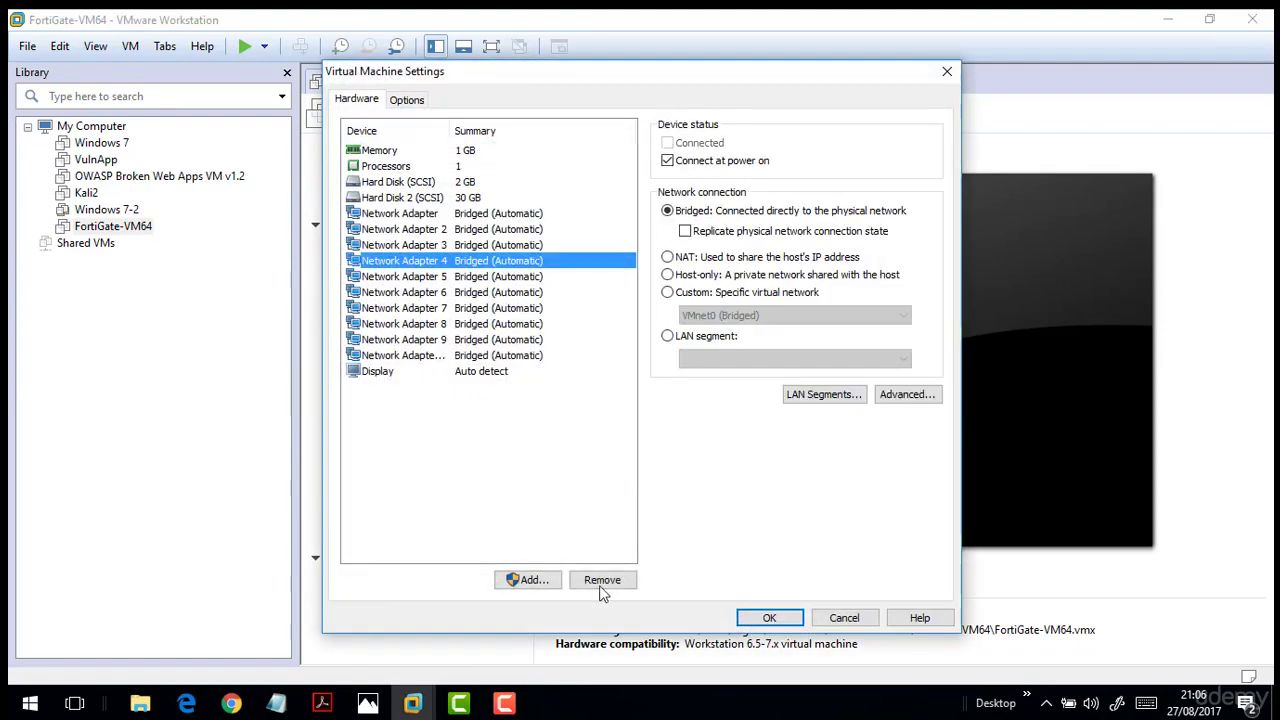
{"action": "left_click", "coordinate": [602, 580]}
{"action": "left_click", "coordinate": [602, 580]}
{"action": "left_click", "coordinate": [602, 580]}
{"action": "left_click", "coordinate": [603, 580]}
{"action": "left_click", "coordinate": [603, 580]}
{"action": "left_click", "coordinate": [603, 580]}
{"action": "left_click", "coordinate": [603, 580]}
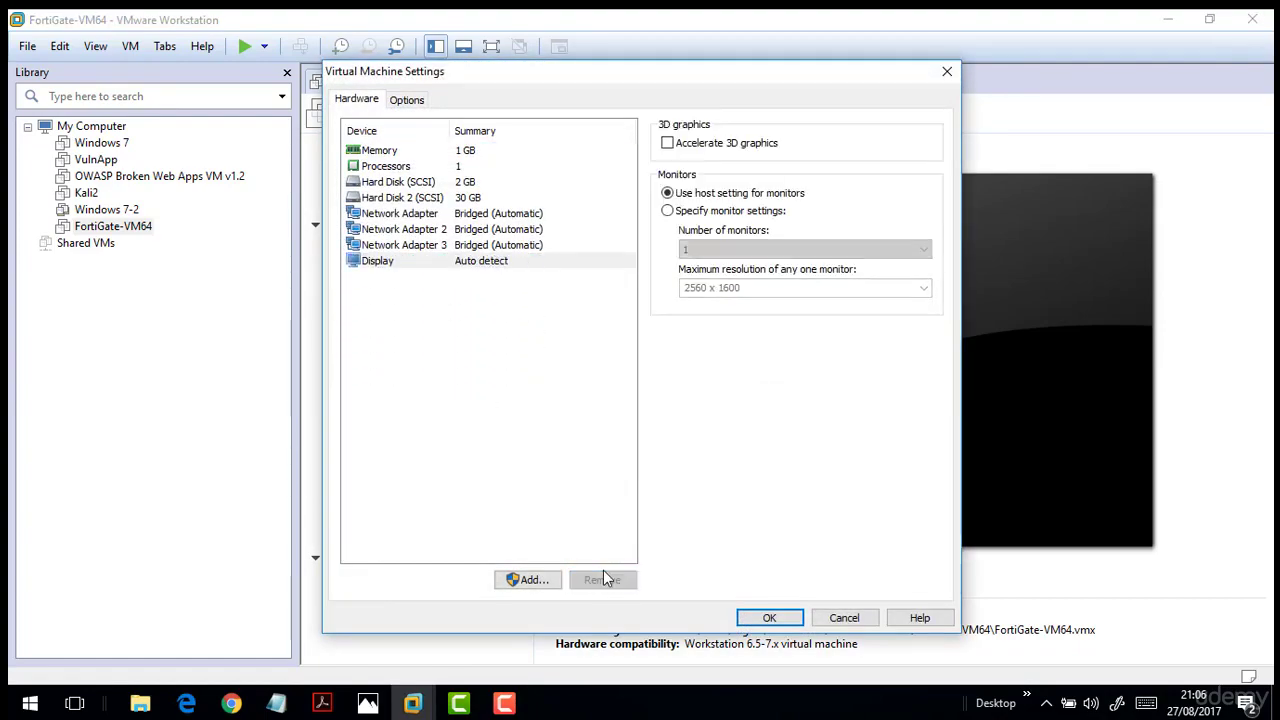
{"action": "left_click", "coordinate": [390, 245]}
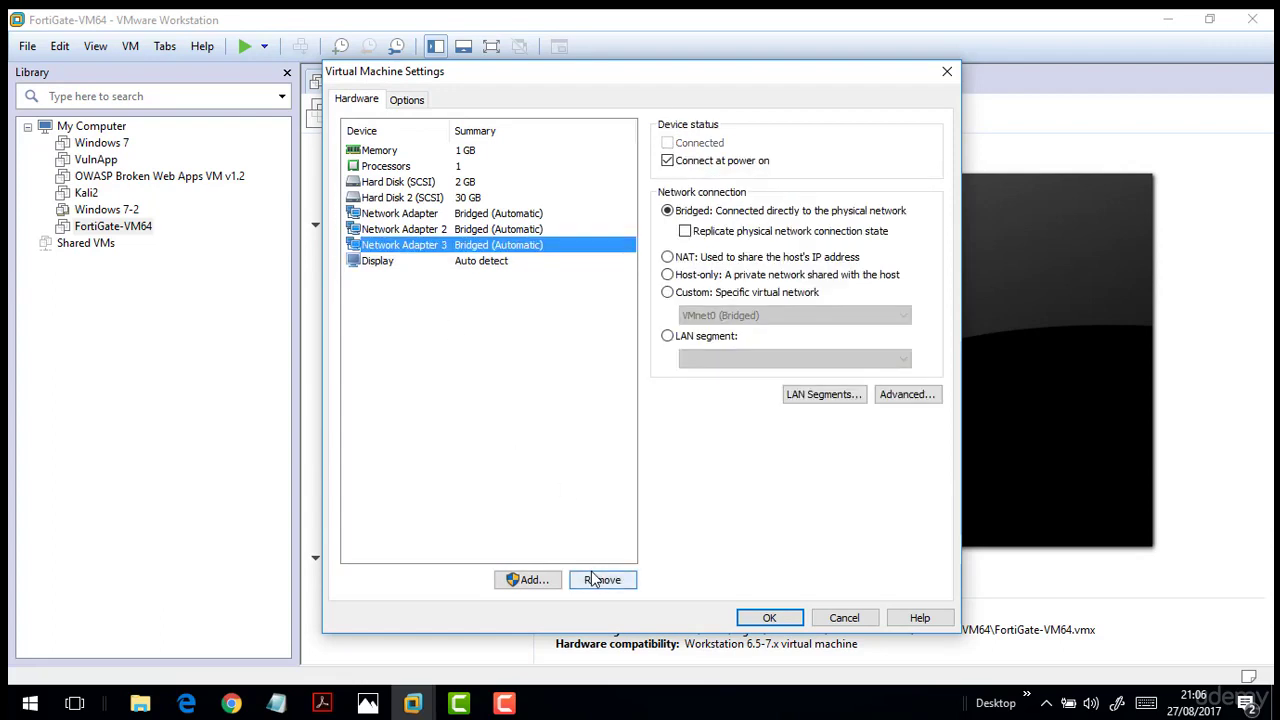
{"action": "left_click", "coordinate": [603, 580]}
Set Network Adapter 1 to custom VMnet7 and Network Adapter 2 to custom VMnet6.
{"action": "left_click", "coordinate": [405, 214]}
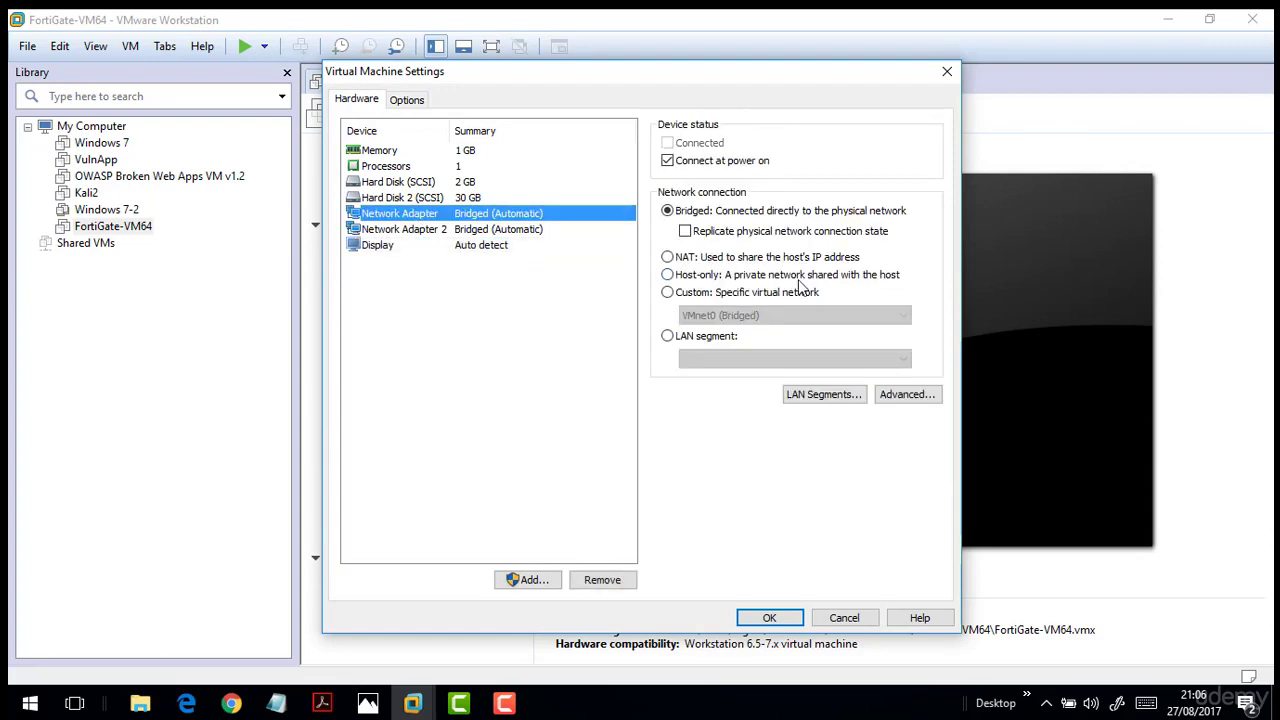
{"action": "left_click", "coordinate": [682, 292]}
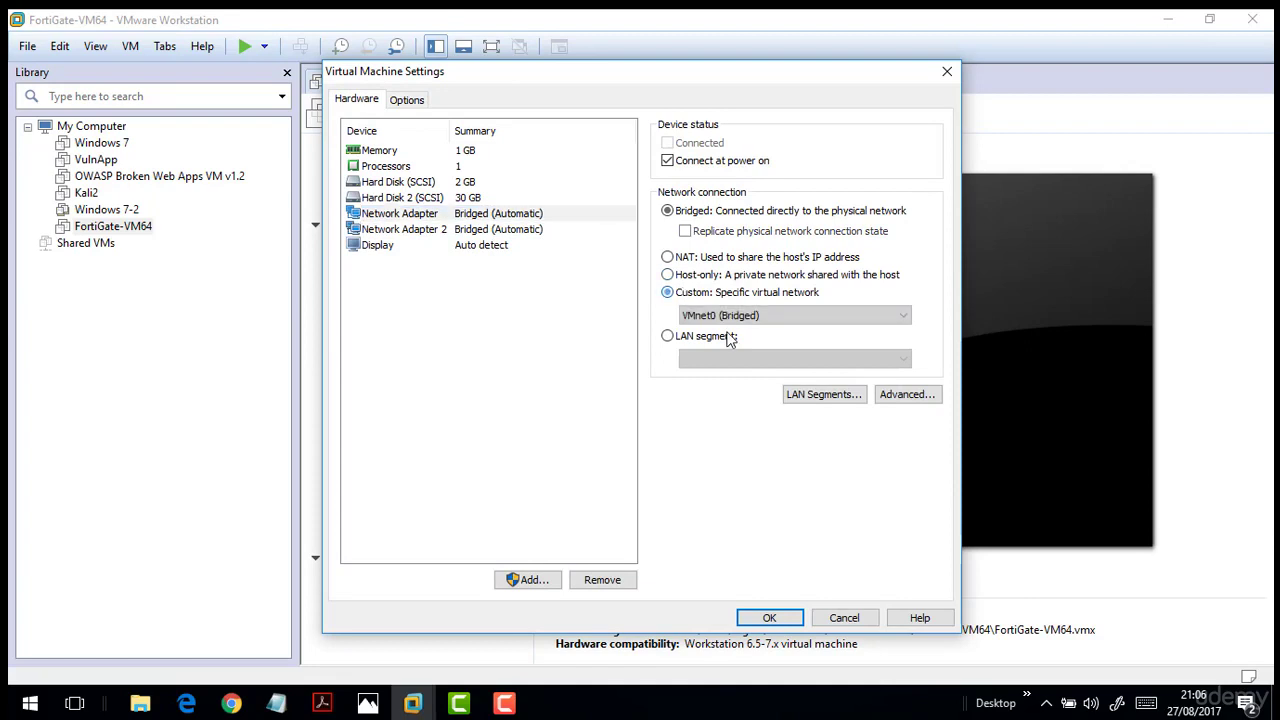
{"action": "left_click", "coordinate": [728, 315]}
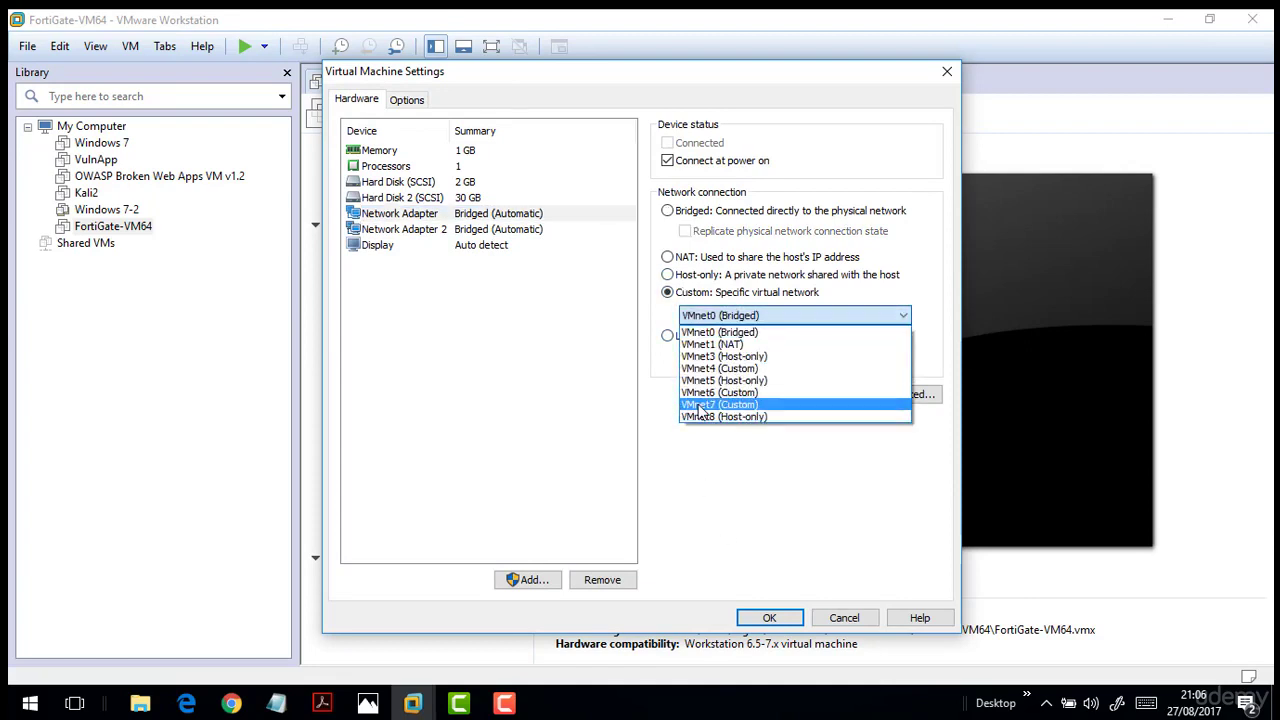
{"action": "left_click", "coordinate": [700, 405]}
{"action": "left_click", "coordinate": [424, 230]}
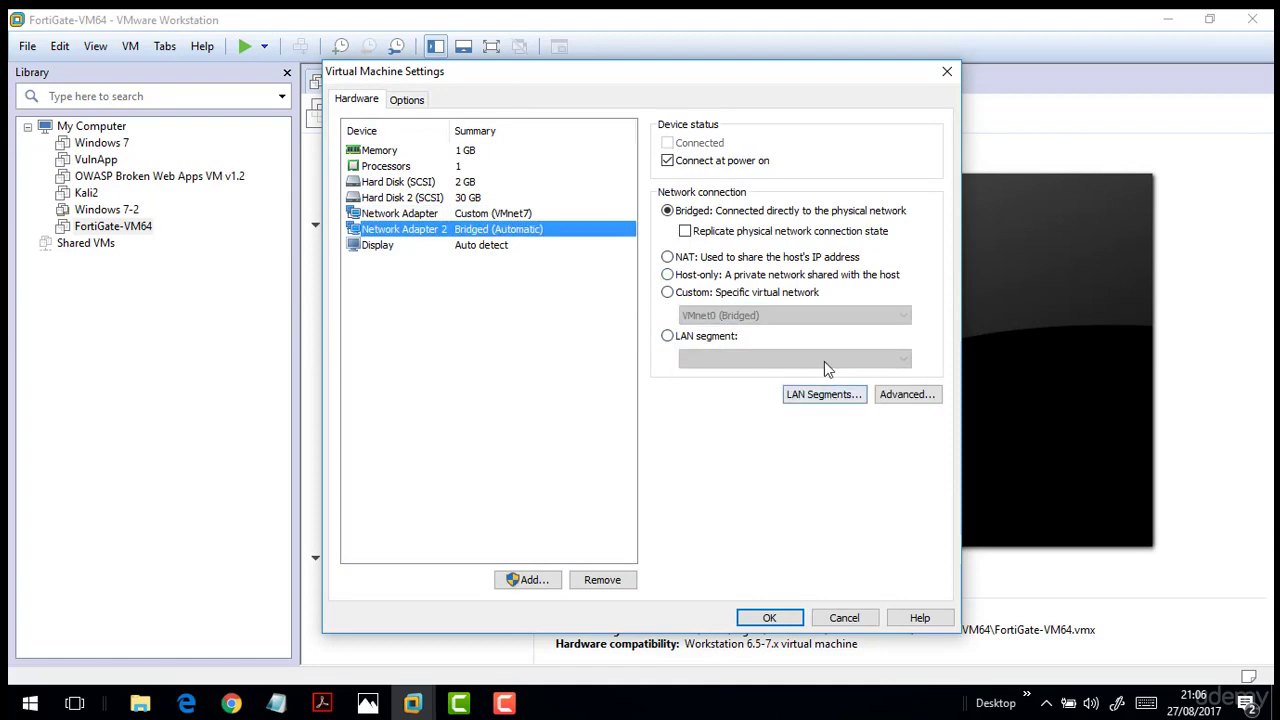
{"action": "left_click", "coordinate": [709, 292]}
{"action": "left_click", "coordinate": [715, 315]}
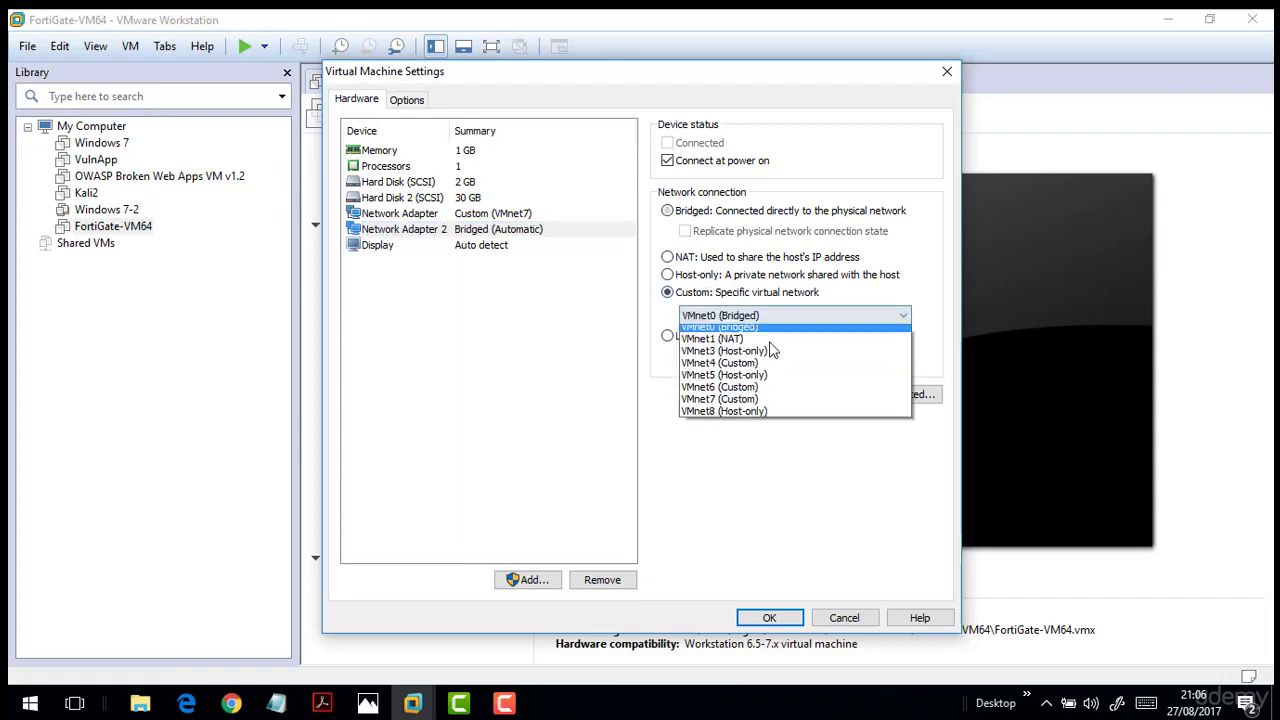
{"action": "left_click", "coordinate": [716, 392]}
{"action": "left_click", "coordinate": [440, 214]}
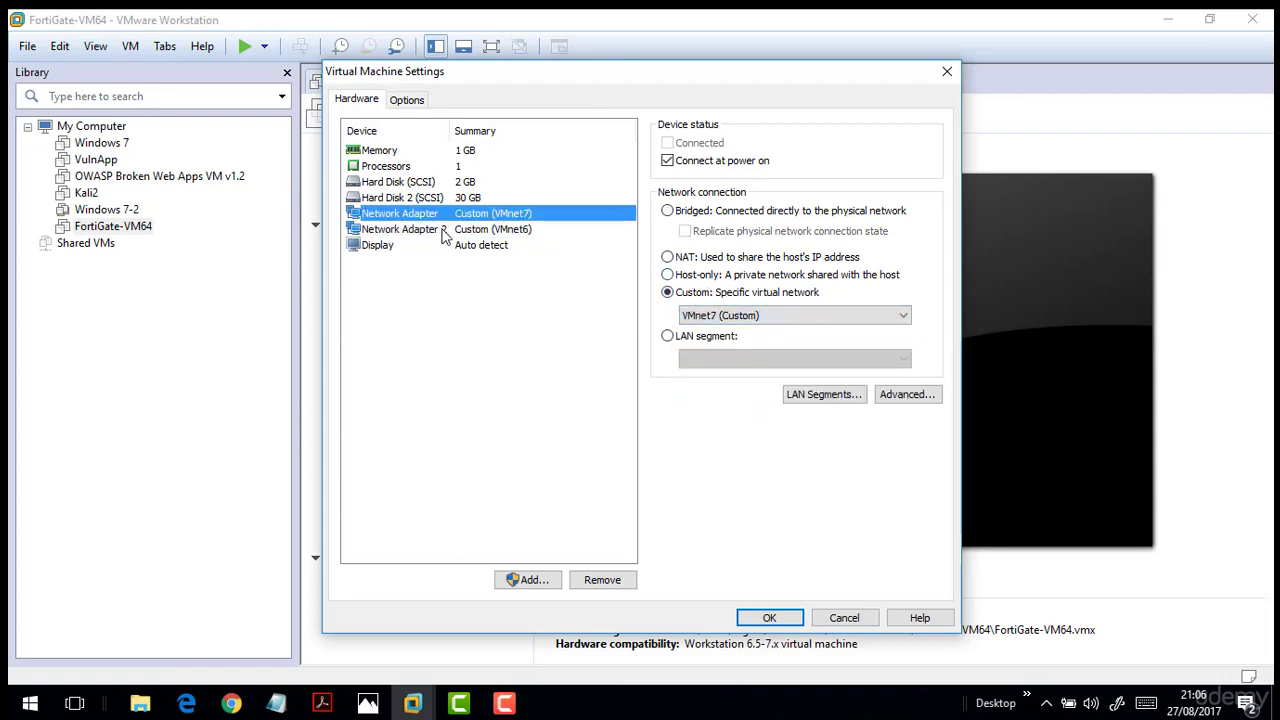
{"action": "left_click", "coordinate": [444, 230]}
{"action": "left_click", "coordinate": [530, 581]}
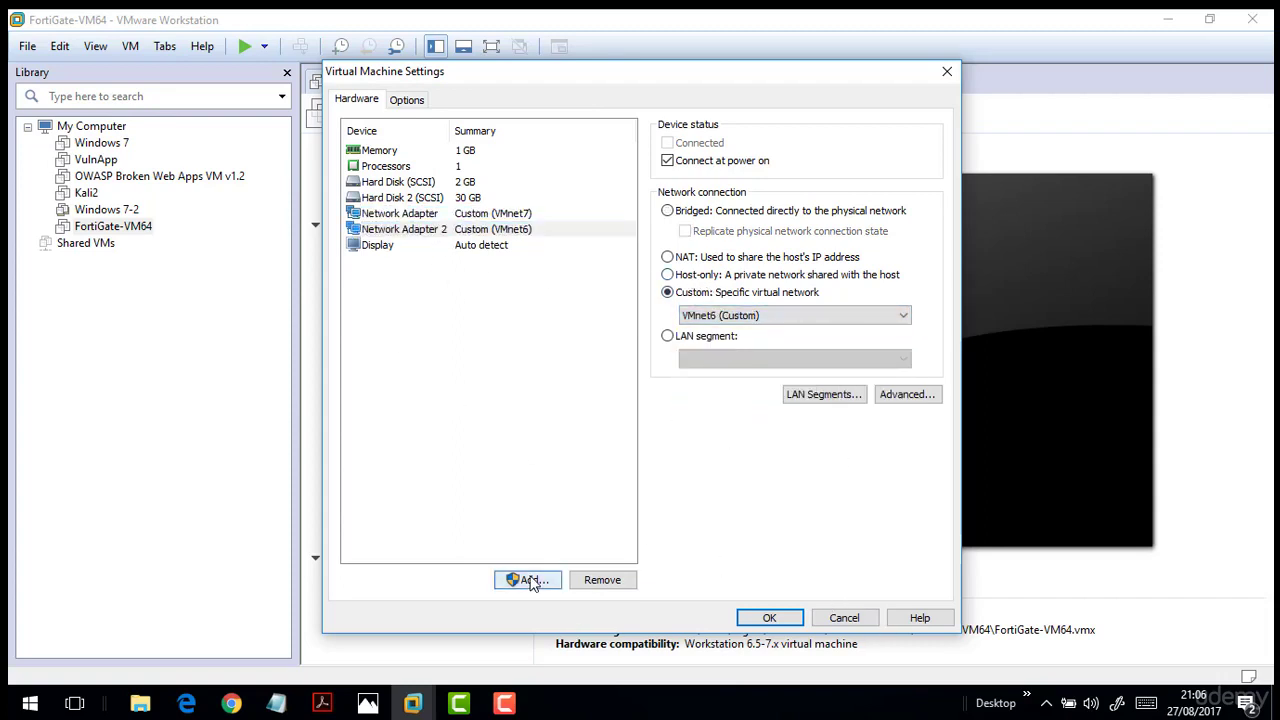
Abandon adding an extra network adapter and save the VM settings with the two custom adapters.
{"action": "left_click", "coordinate": [495, 335]}
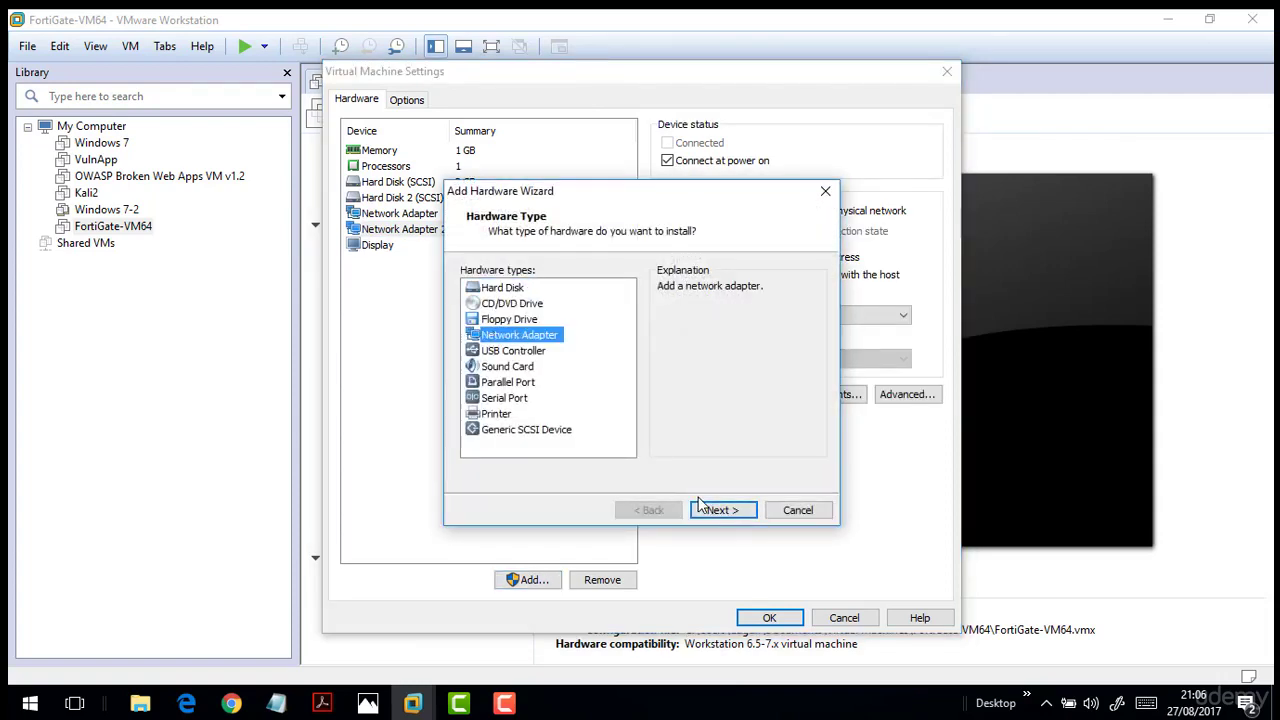
{"action": "left_click", "coordinate": [719, 510]}
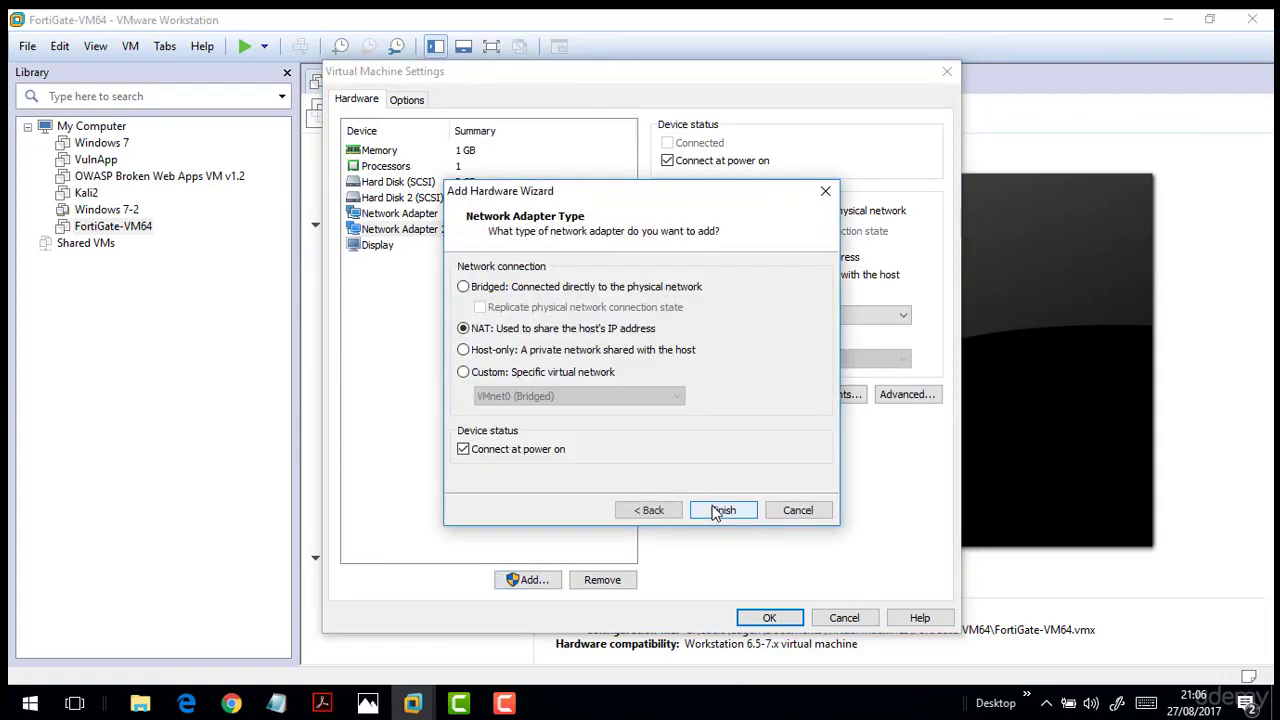
{"action": "left_click", "coordinate": [500, 378]}
{"action": "left_click", "coordinate": [478, 395]}
{"action": "left_click", "coordinate": [478, 395]}
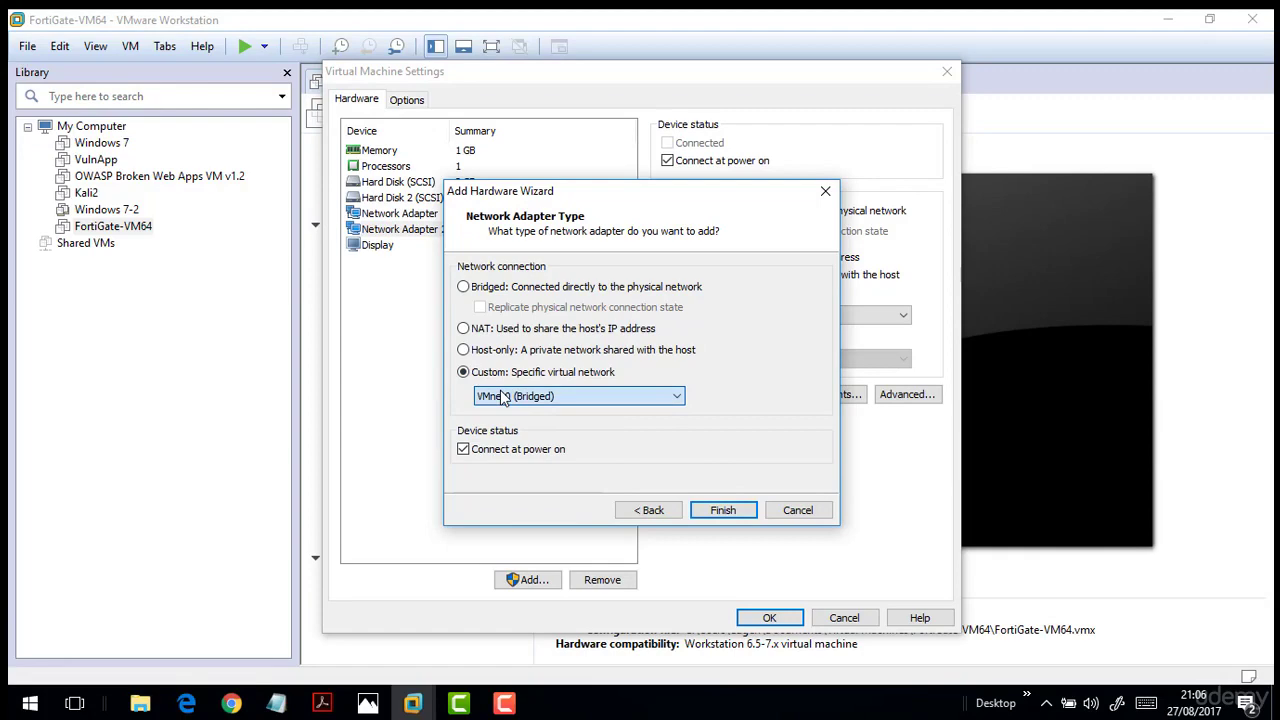
{"action": "left_click", "coordinate": [790, 511]}
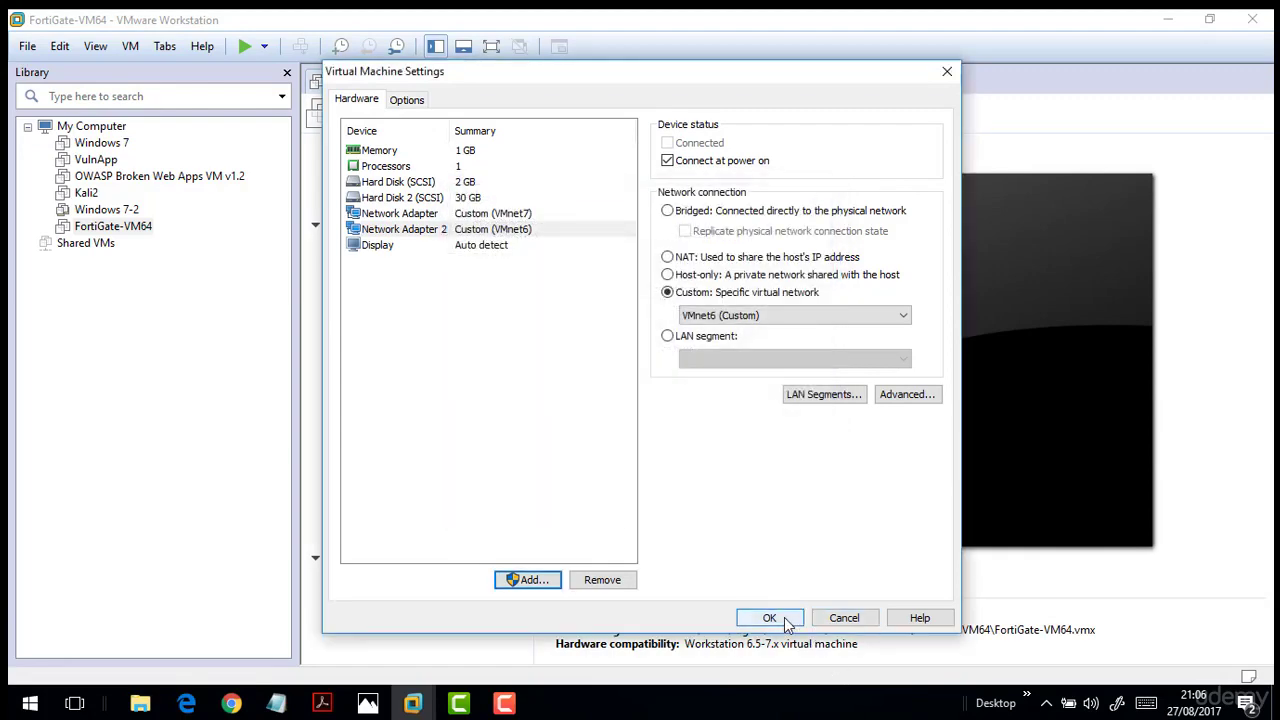
{"action": "left_click", "coordinate": [769, 618]}
Inspect VMnet5 and VMnet4 in the Virtual Network Editor, then close it unchanged.
{"action": "left_click", "coordinate": [60, 46]}
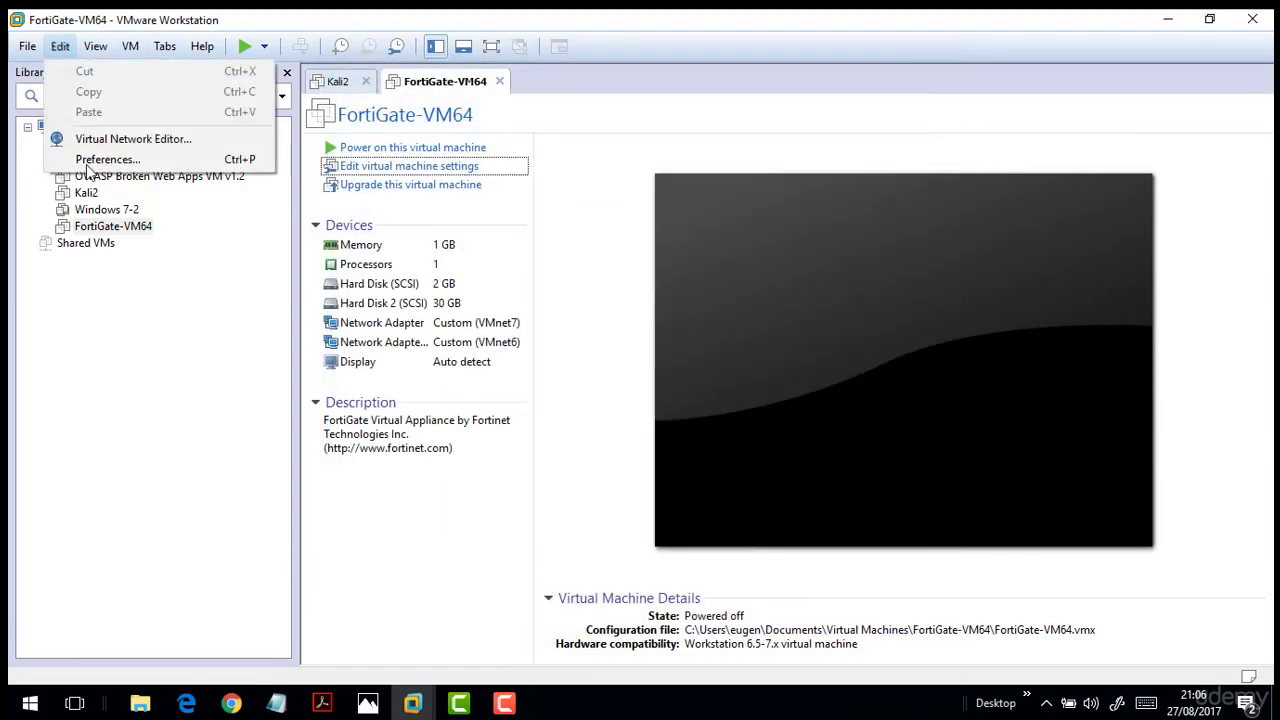
{"action": "left_click", "coordinate": [100, 139]}
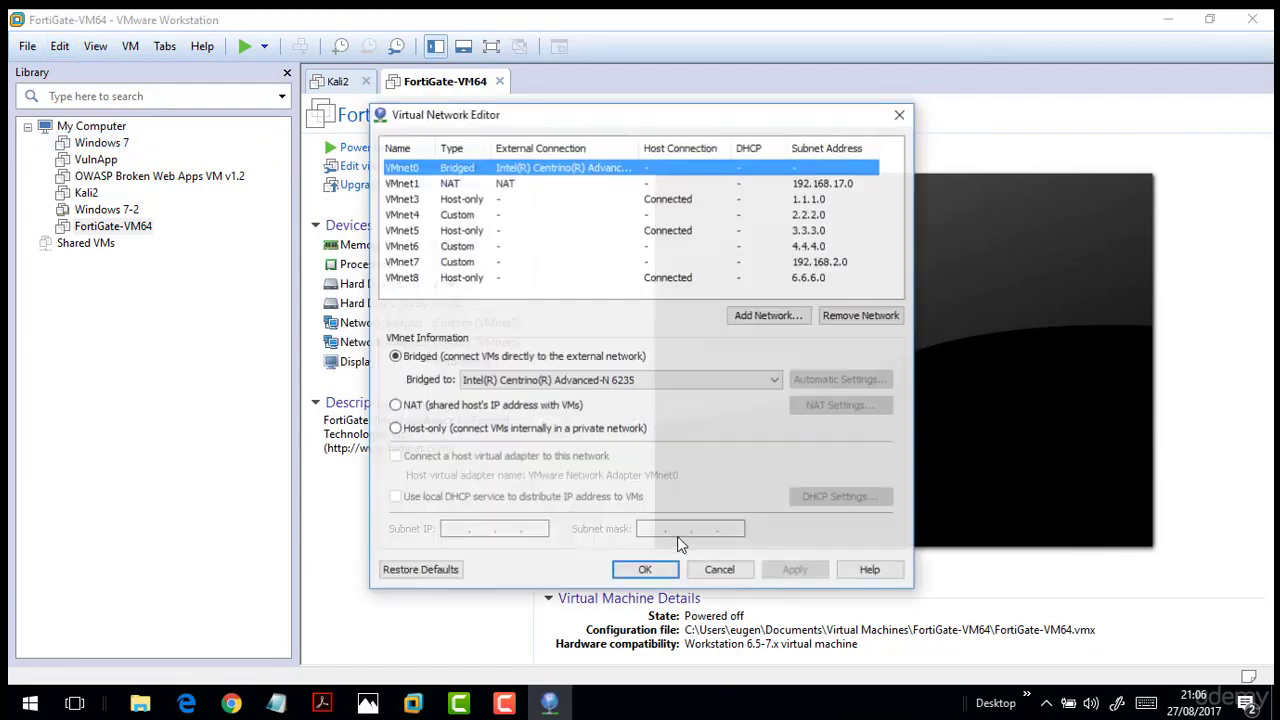
{"action": "left_click", "coordinate": [785, 232]}
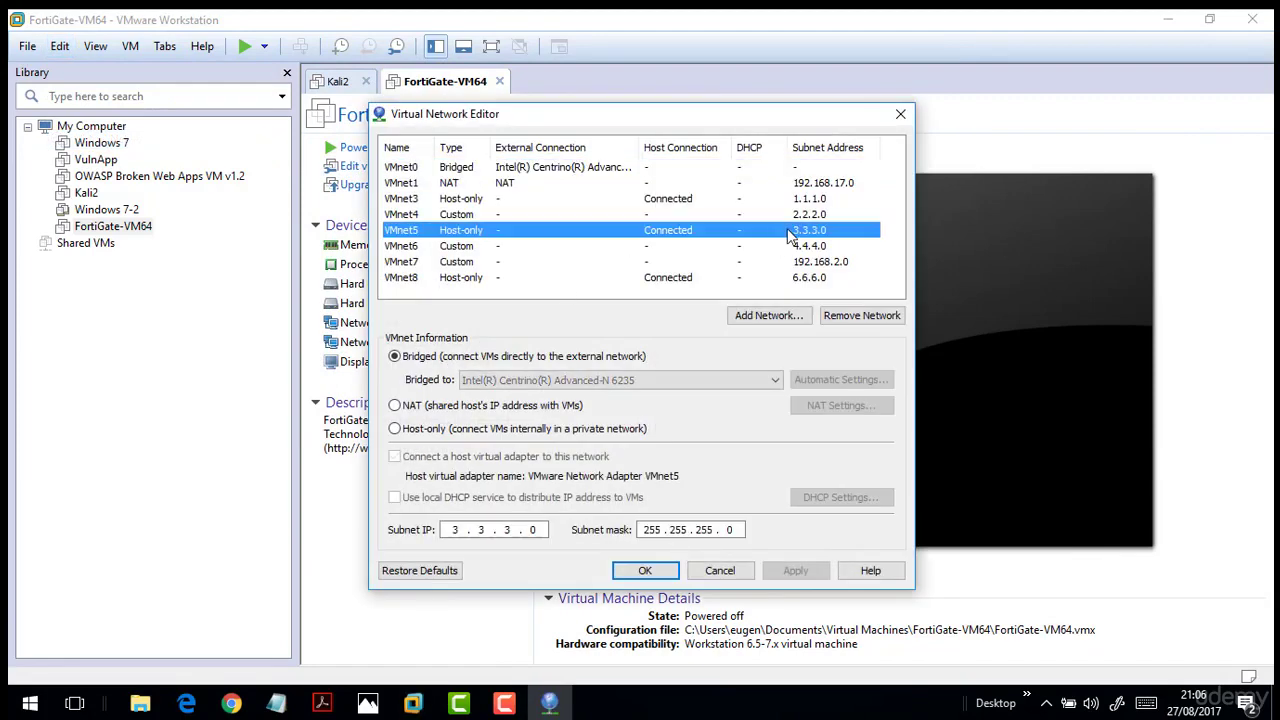
{"action": "left_click", "coordinate": [651, 216]}
{"action": "left_click", "coordinate": [708, 570]}
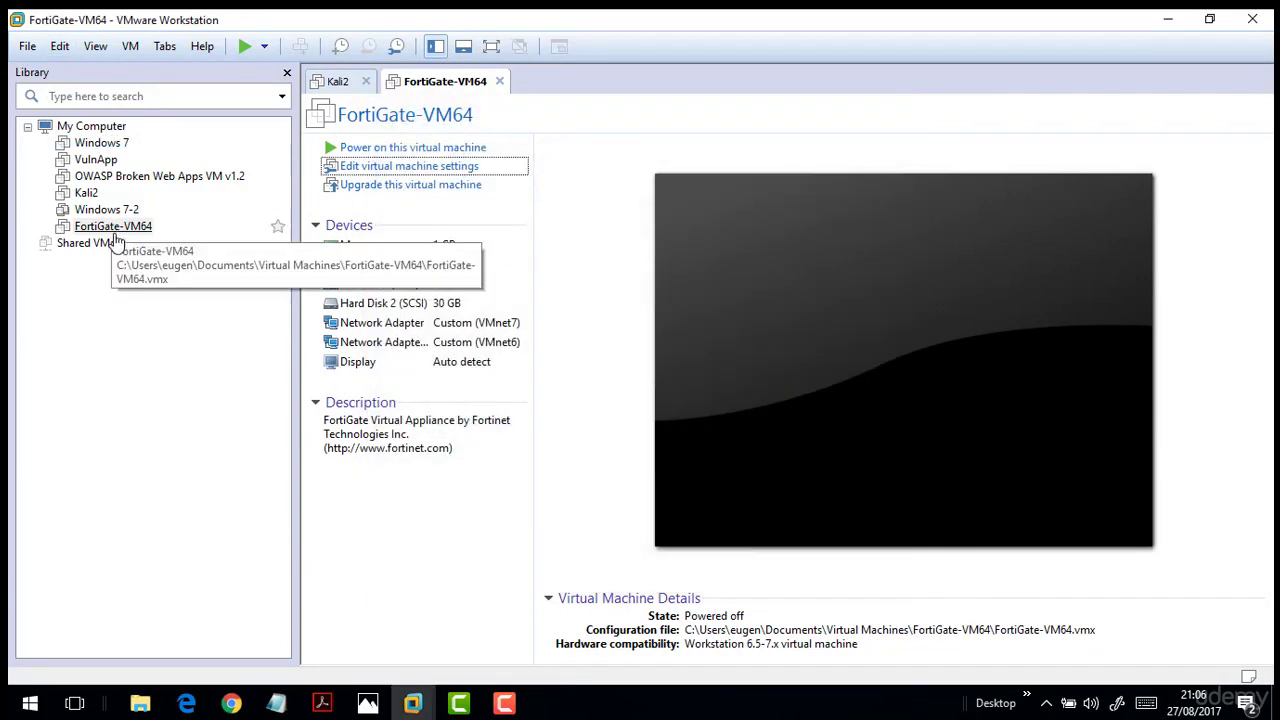
Add a third network adapter on Custom VMnet4, verify it, and save the VM settings.
{"action": "left_click", "coordinate": [395, 166]}
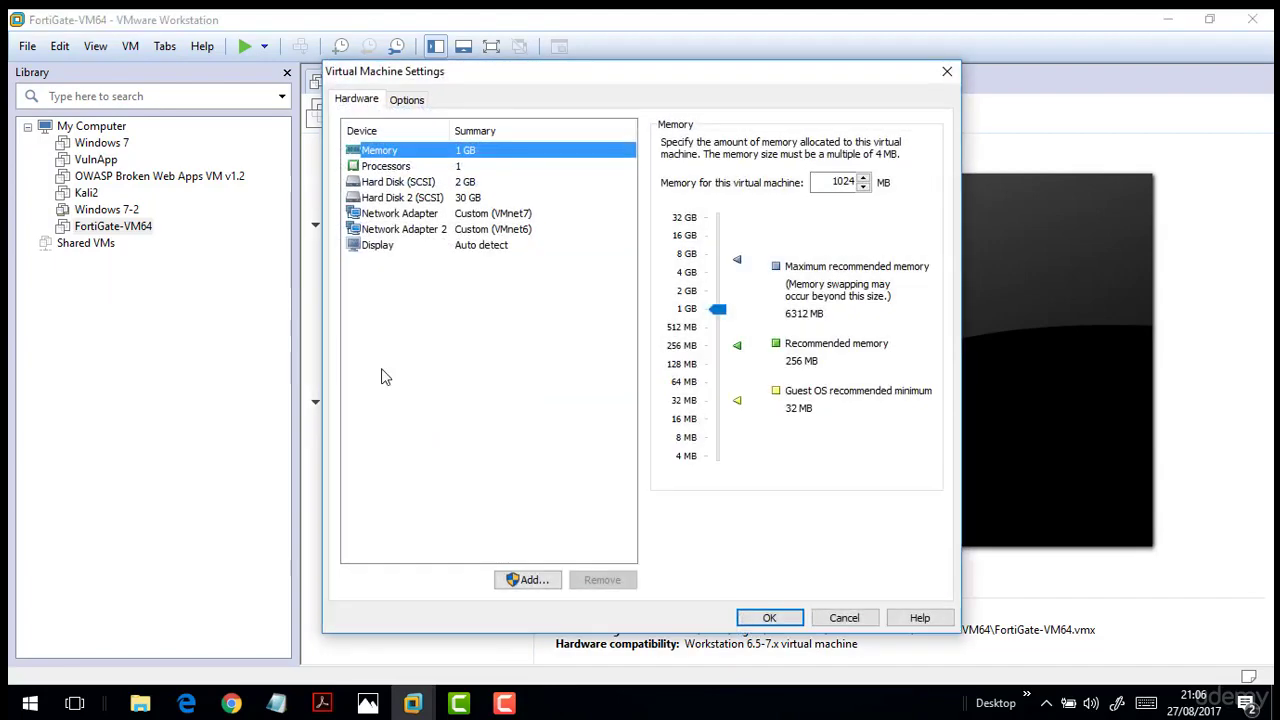
{"action": "left_click", "coordinate": [522, 582]}
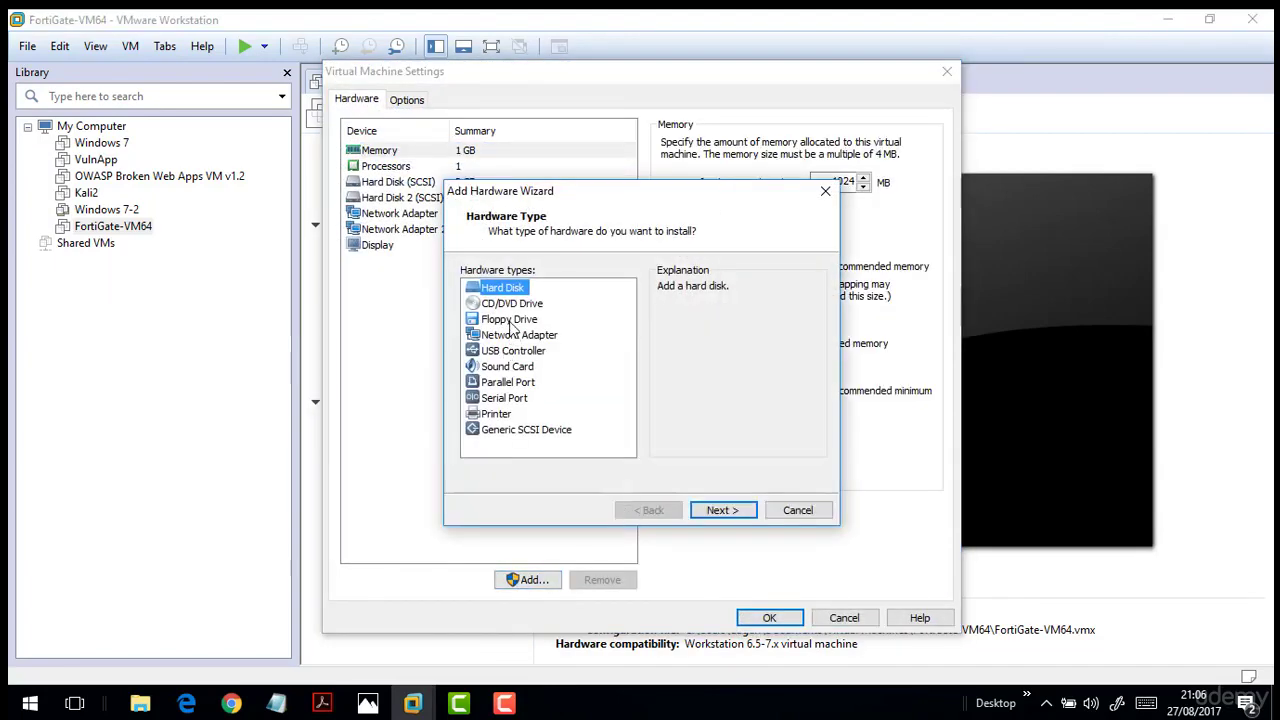
{"action": "left_click", "coordinate": [514, 334]}
{"action": "left_click", "coordinate": [735, 511]}
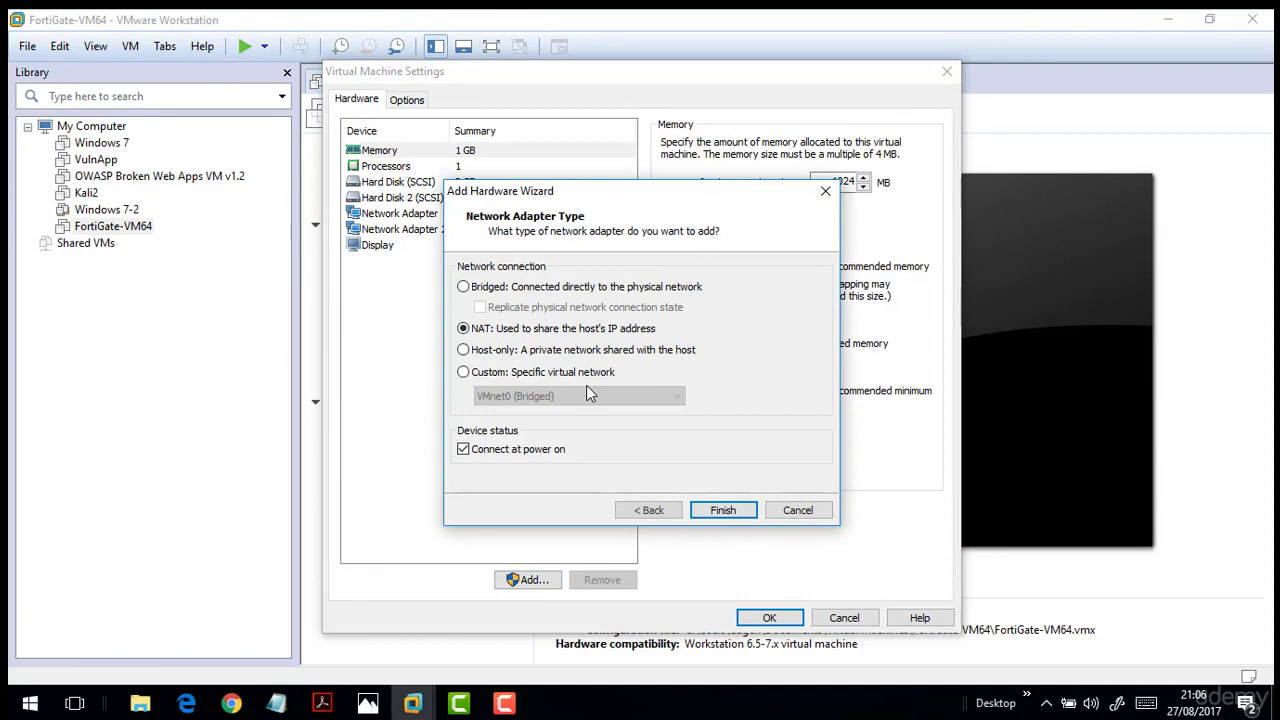
{"action": "left_click", "coordinate": [506, 376]}
{"action": "left_click", "coordinate": [525, 397]}
{"action": "left_click", "coordinate": [530, 461]}
{"action": "left_click", "coordinate": [720, 512]}
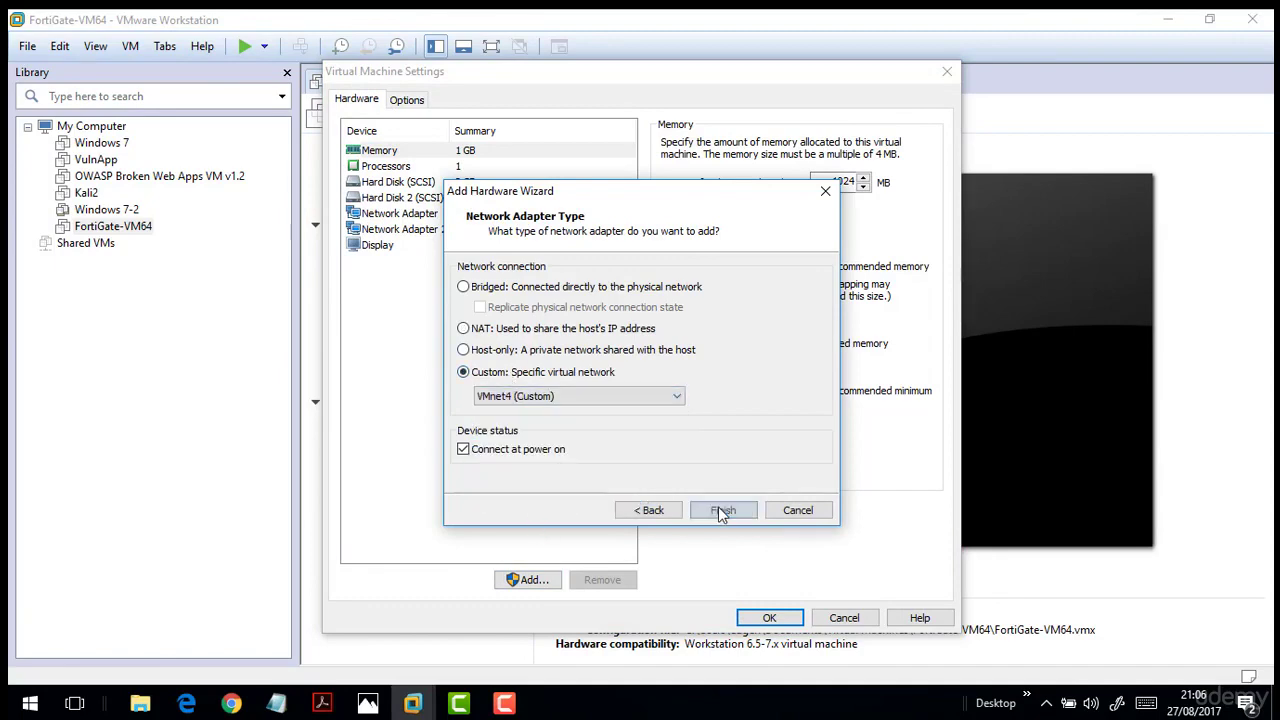
{"action": "left_click", "coordinate": [410, 229]}
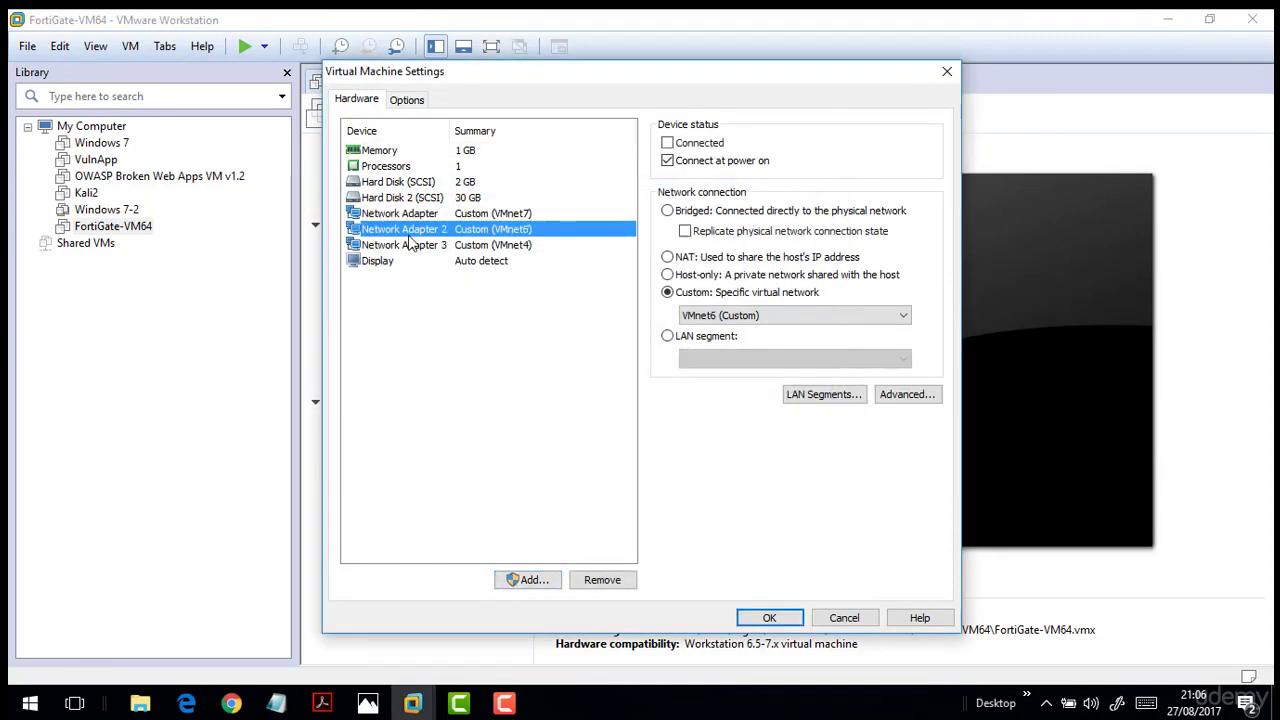
{"action": "left_click", "coordinate": [409, 245]}
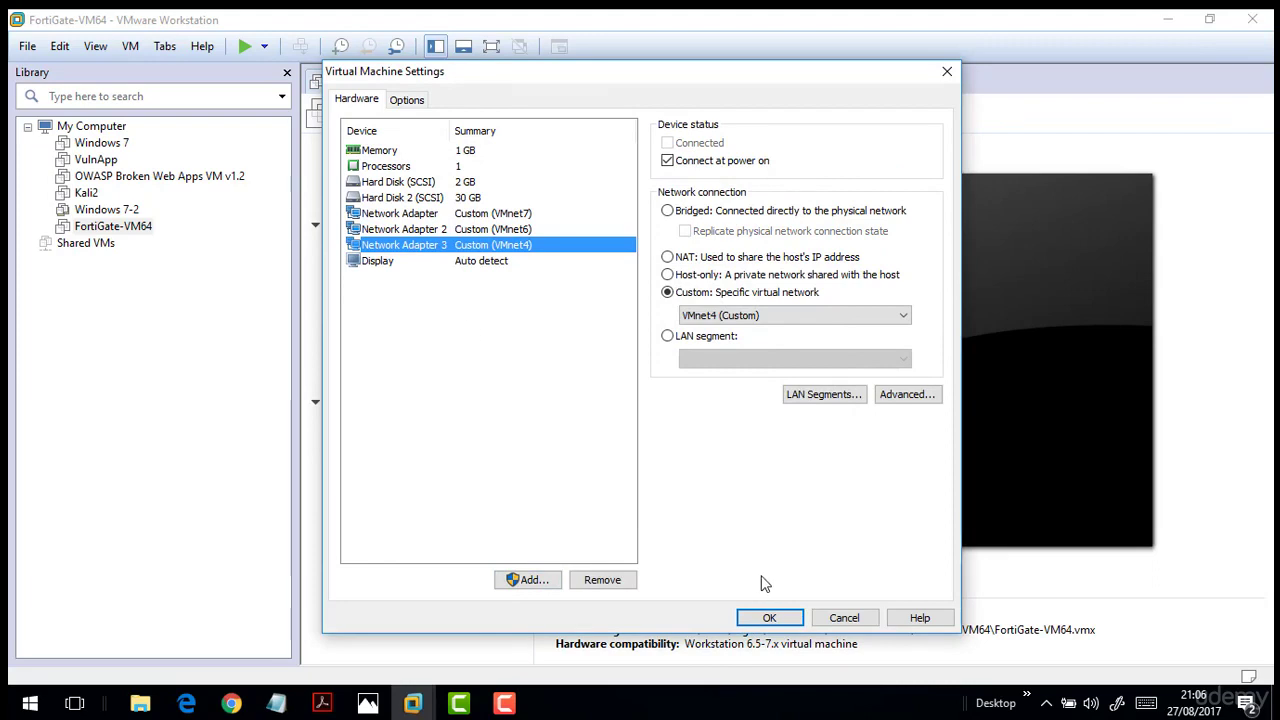
{"action": "left_click", "coordinate": [768, 617]}
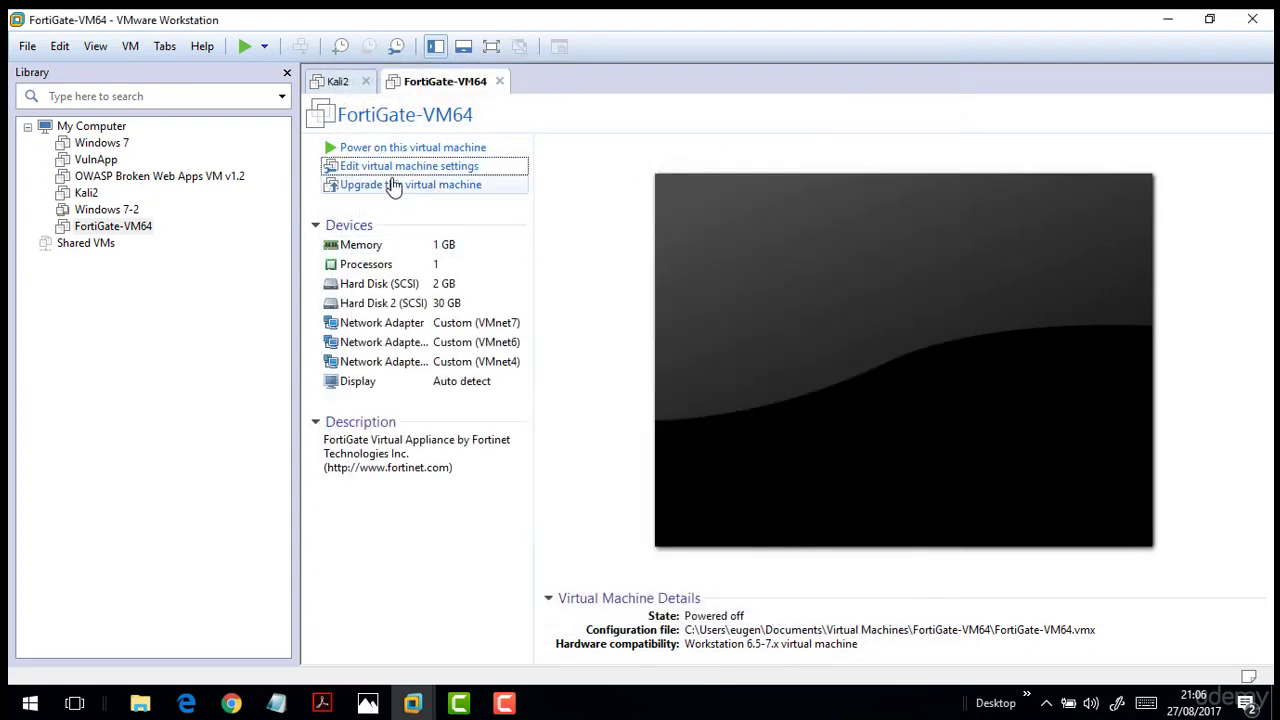
Power on FortiGate-VM64 and close the Kali2 tab.
{"action": "left_click", "coordinate": [386, 148]}
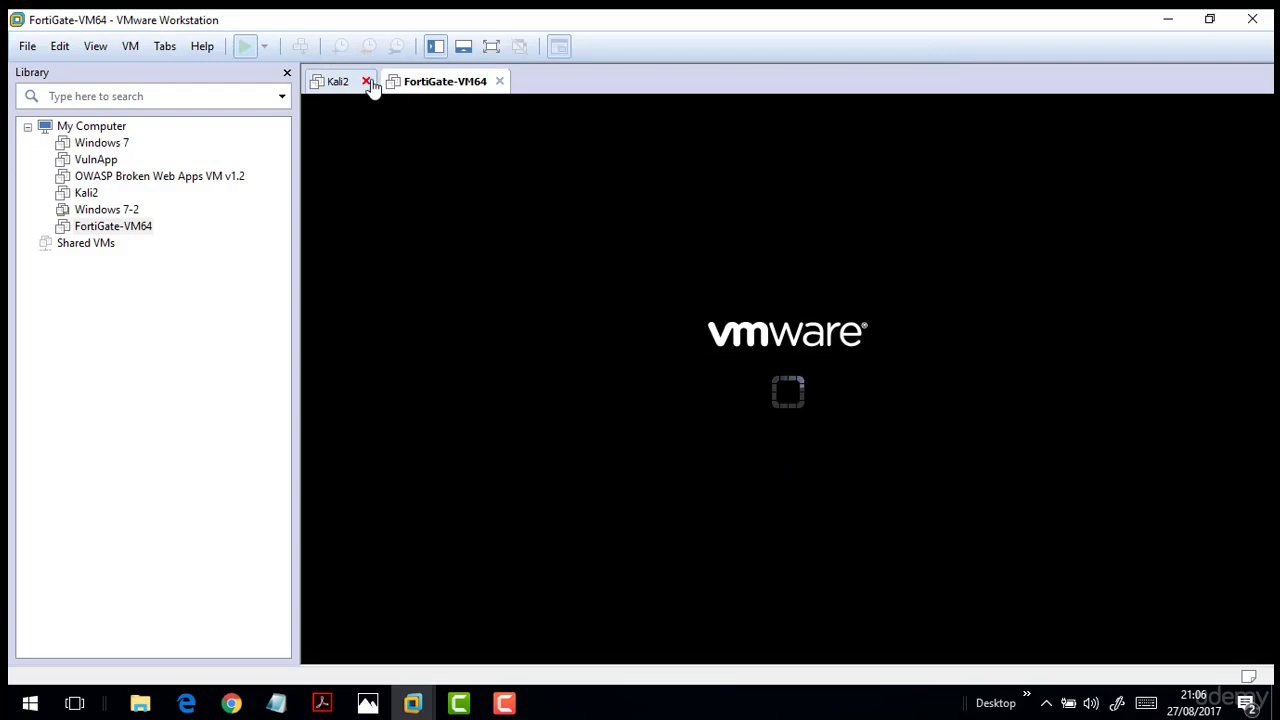
{"action": "left_click", "coordinate": [366, 81]}
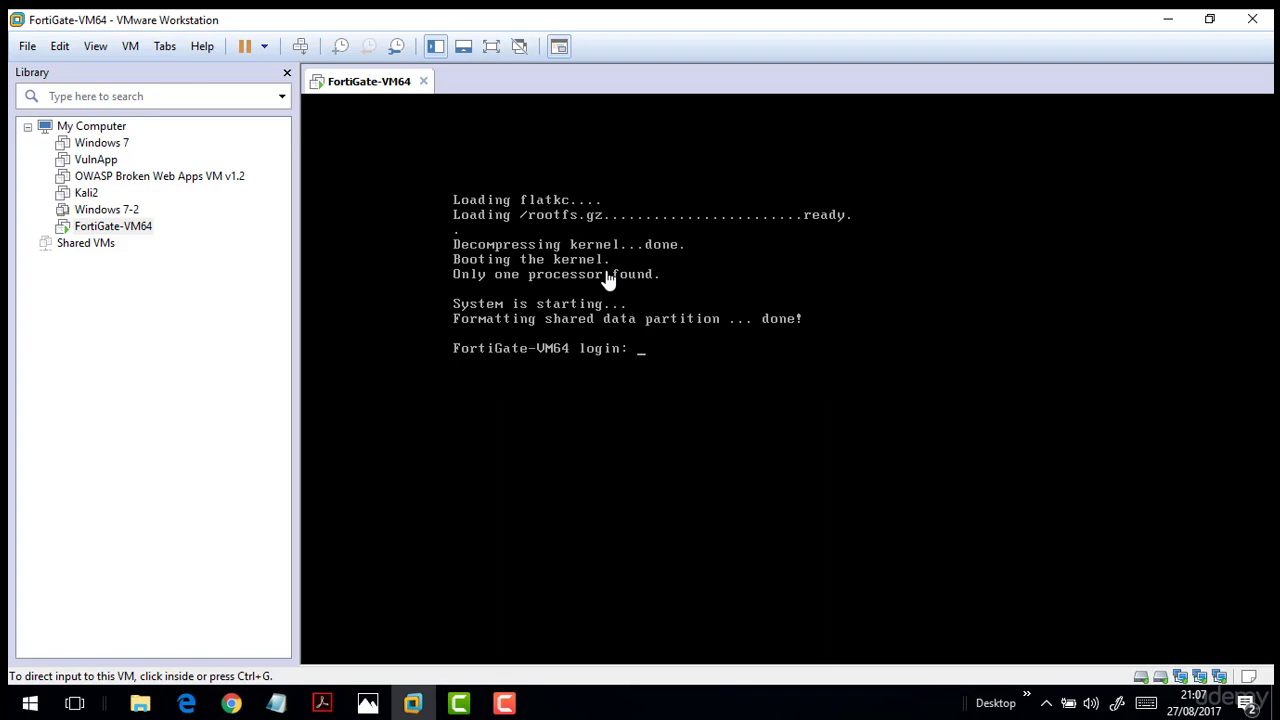
Log in to the FortiGate console as admin with the password.
{"action": "left_click", "coordinate": [658, 356]}
{"action": "type", "text": "admin"}
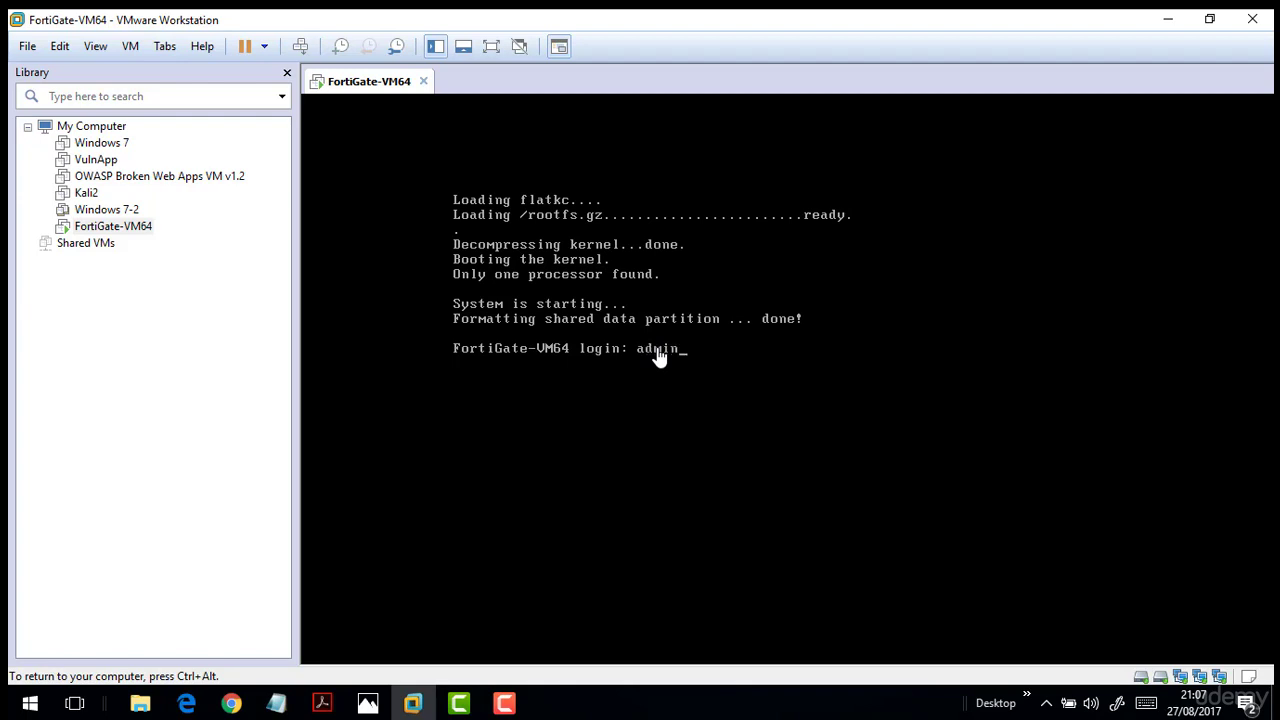
{"action": "key", "text": "Return"}
{"action": "type", "text": "*****"}
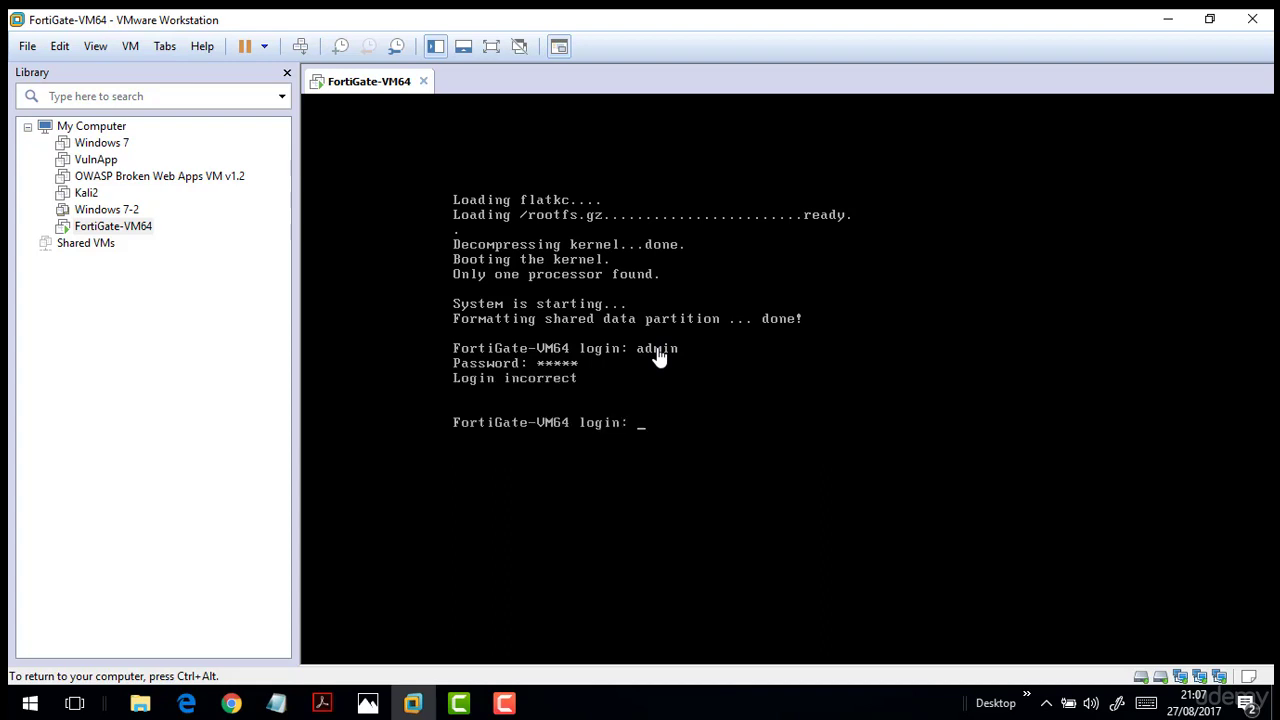
{"action": "key", "text": "Return"}
Retry the admin login with the password after Login incorrect.
{"action": "type", "text": "admin"}
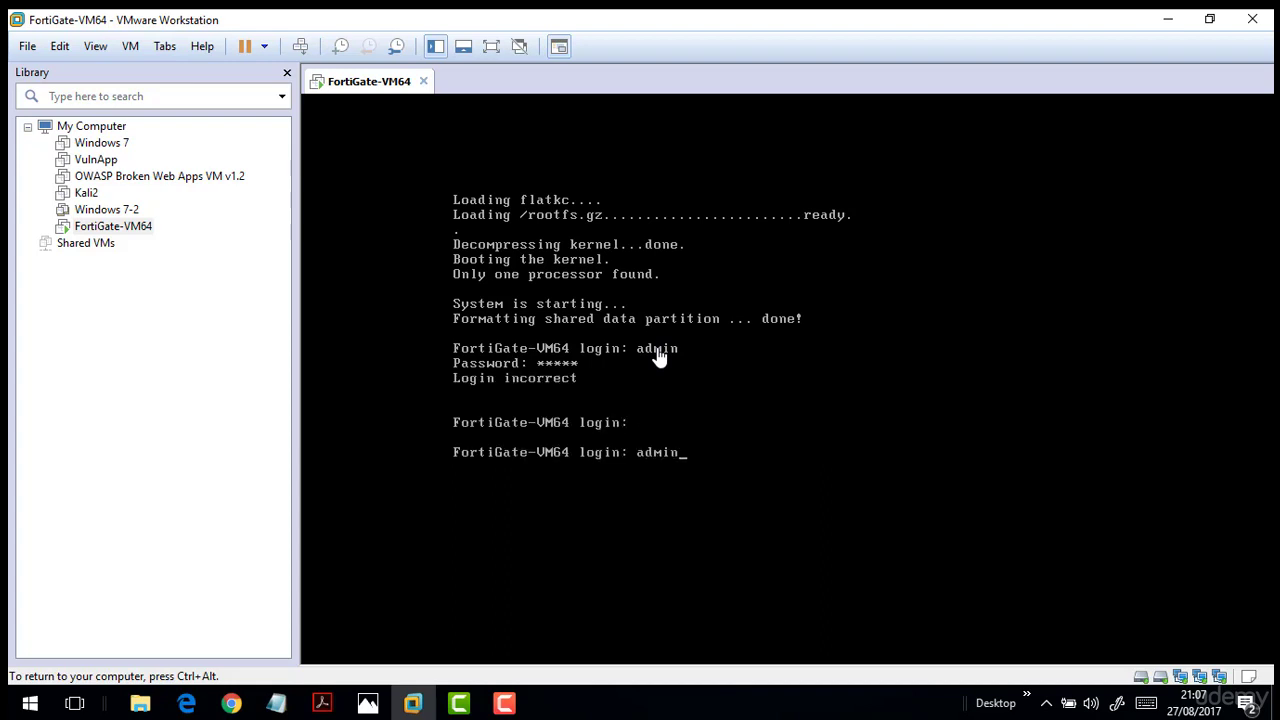
{"action": "key", "text": "Return"}
{"action": "type", "text": "*****"}
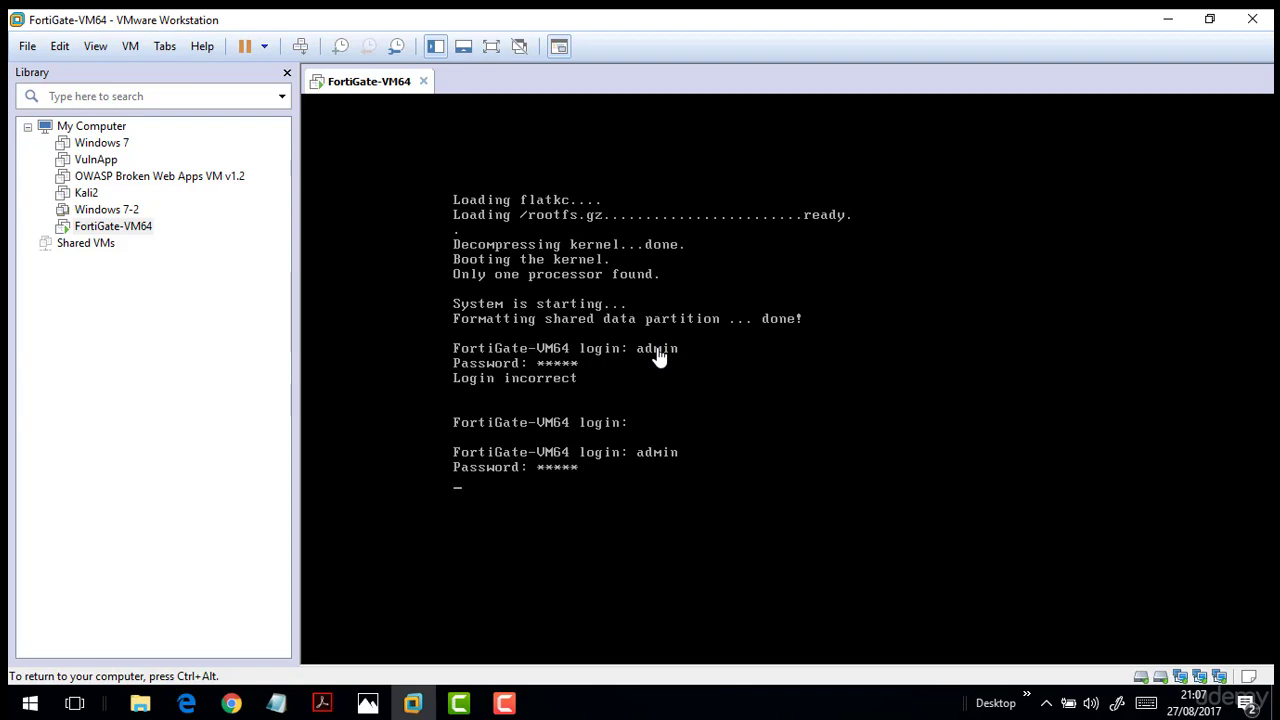